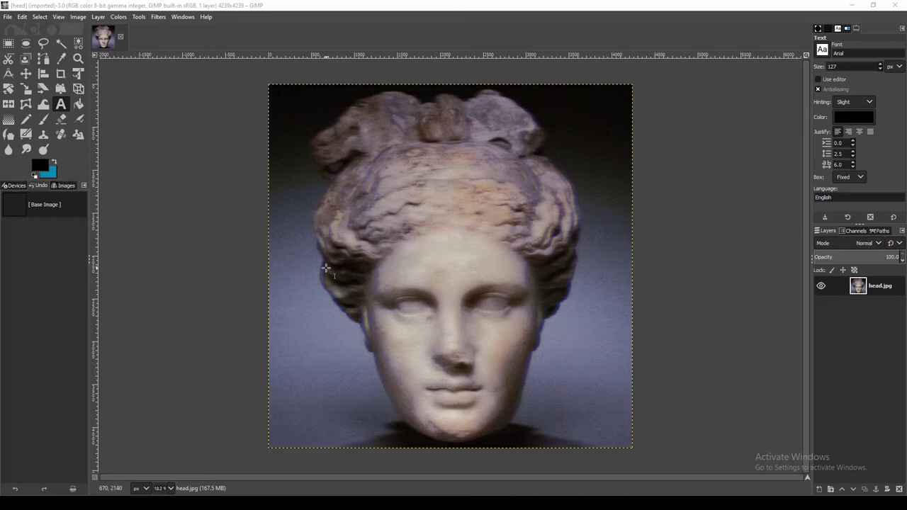
# Crop the photo layer to a 4239×4239 square over the statue's head using a fixed 1400:1400 aspect.
pyautogui.scroll(3, 326, 265)
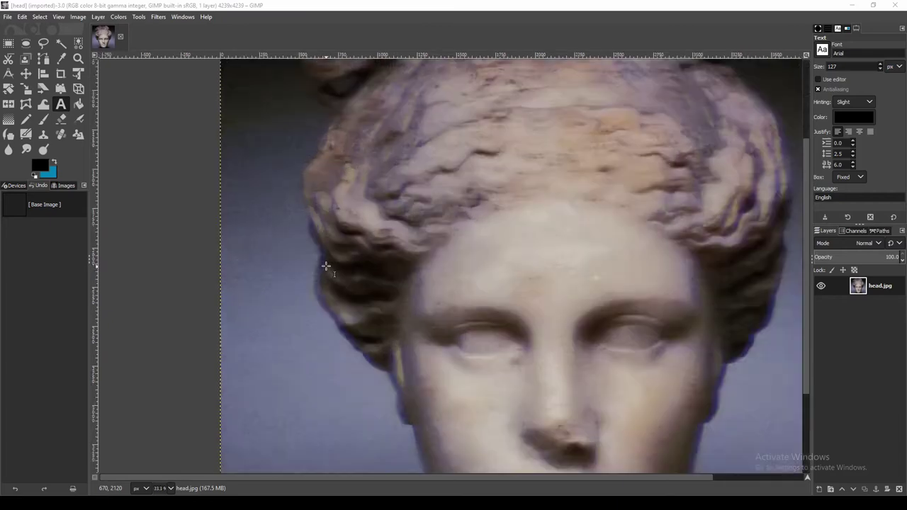
pyautogui.scroll(2, 319, 267)
pyautogui.scroll(3, 312, 267)
pyautogui.scroll(-3, 308, 267)
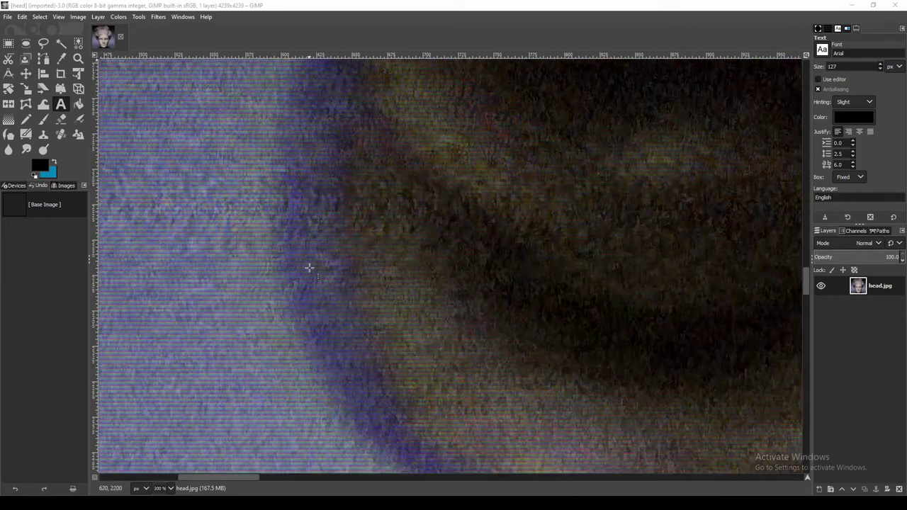
pyautogui.scroll(-3, 309, 267)
pyautogui.scroll(-2, 383, 269)
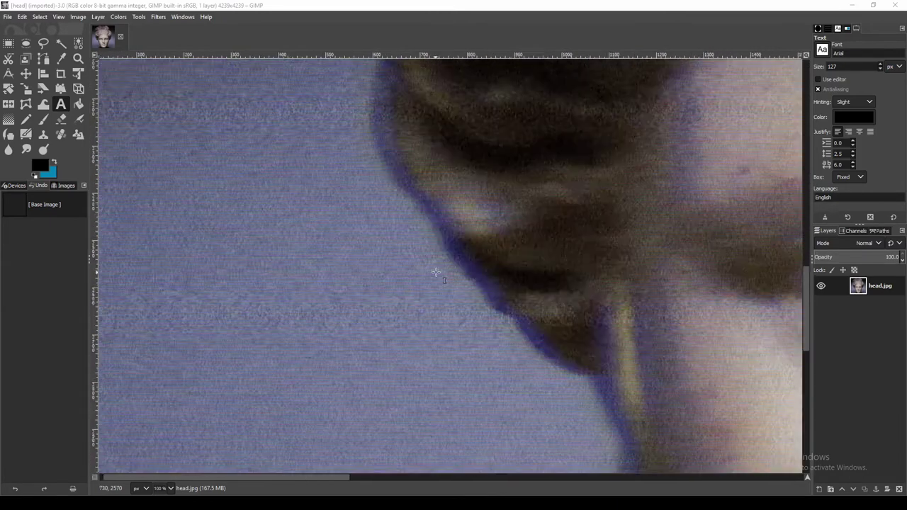
pyautogui.scroll(-1, 436, 271)
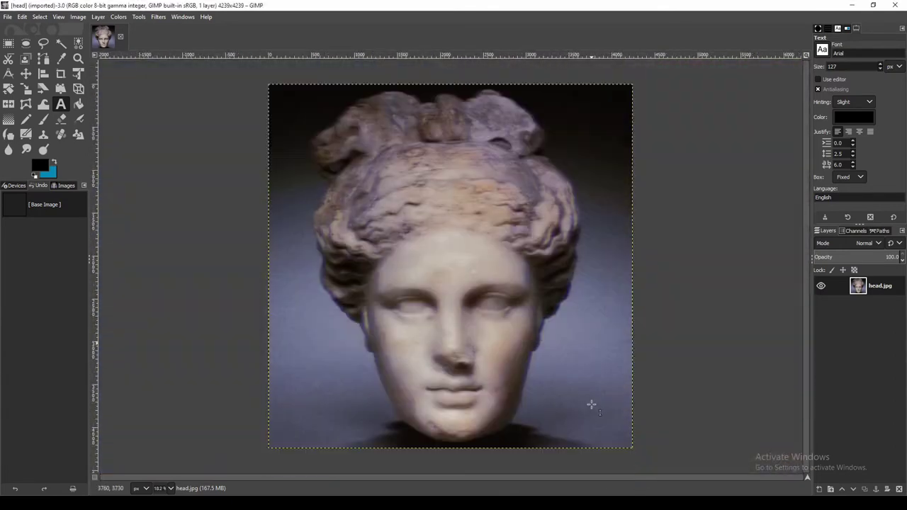
pyautogui.click(5, 17)
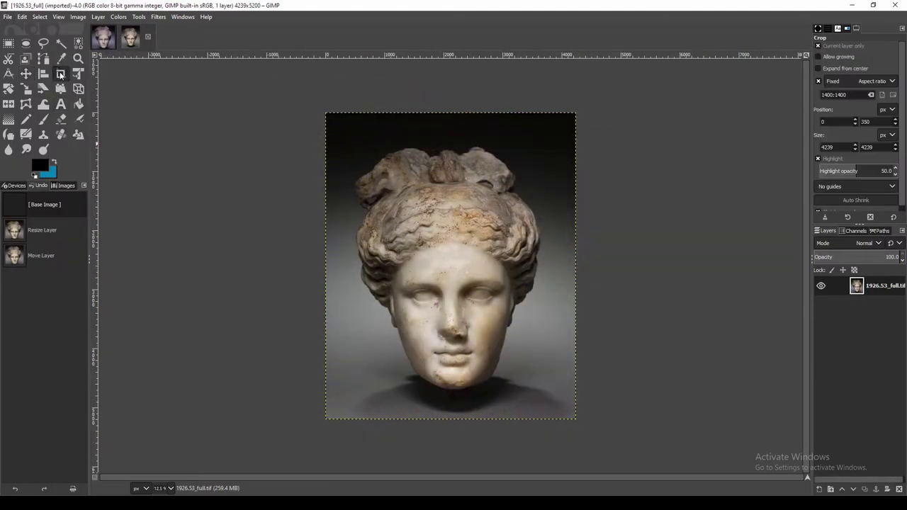
pyautogui.moveTo(640, 419); pyautogui.dragTo(673, 437)
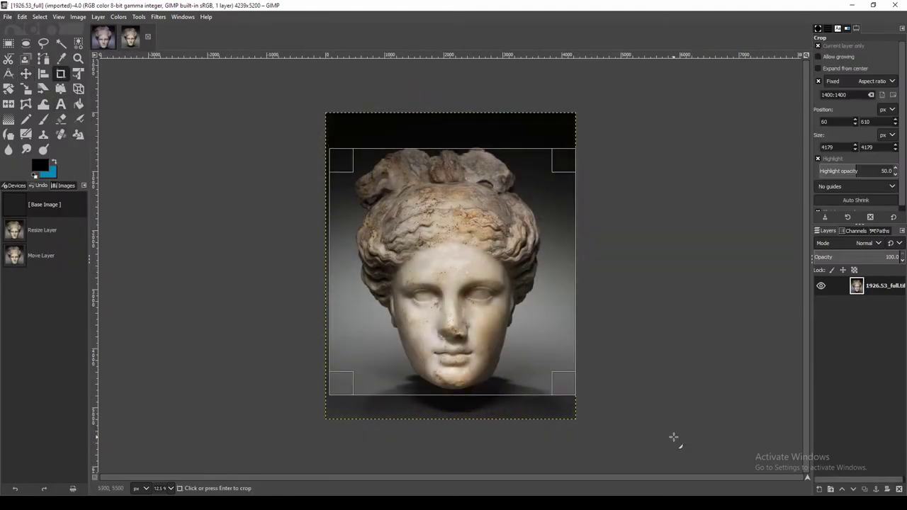
pyautogui.moveTo(337, 156); pyautogui.dragTo(313, 146)
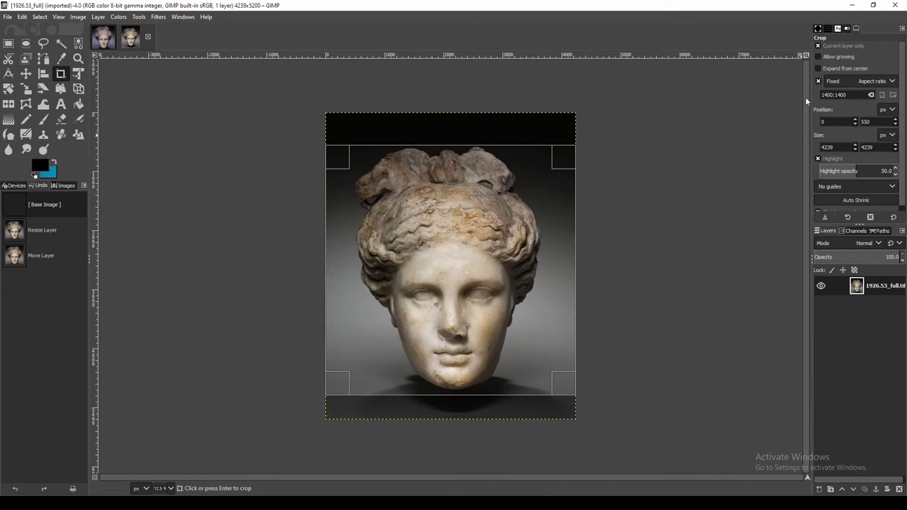
pyautogui.moveTo(489, 308); pyautogui.dragTo(492, 299)
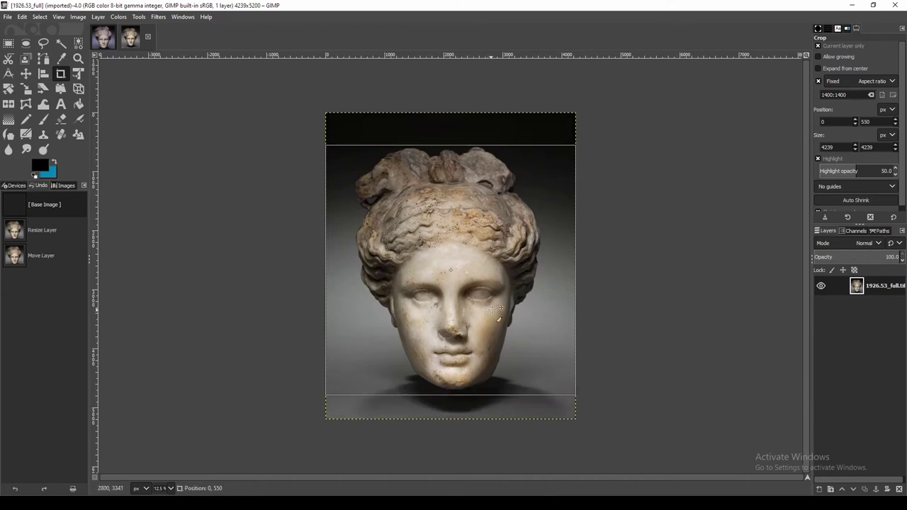
pyautogui.moveTo(458, 346); pyautogui.dragTo(457, 342)
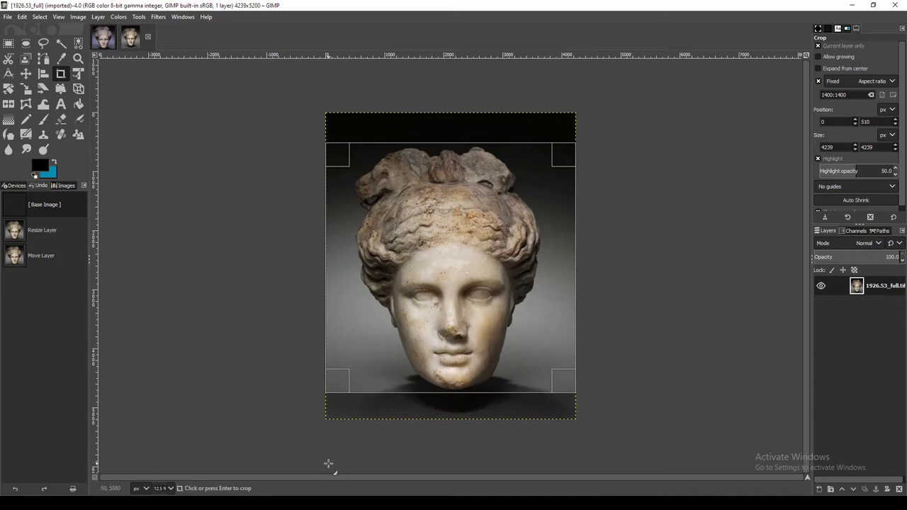
pyautogui.hotkey('ctrl', 'z')
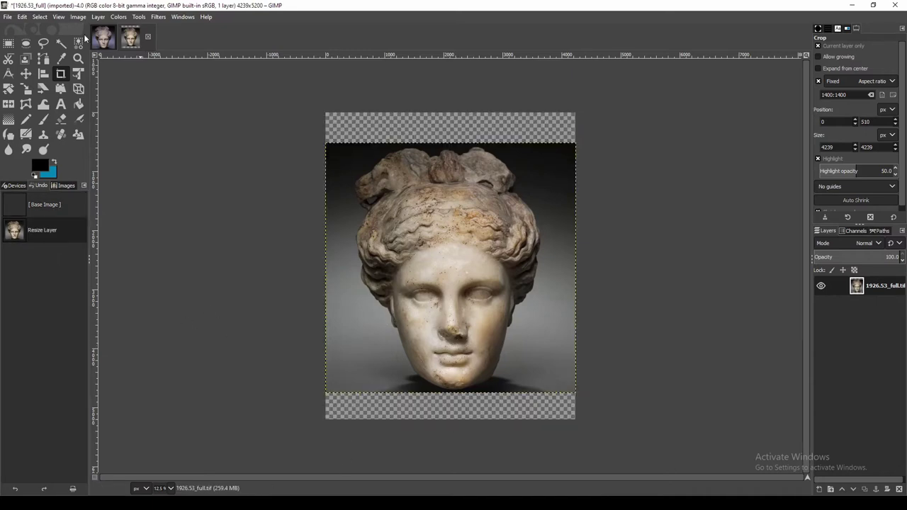
pyautogui.click(93, 18)
pyautogui.moveTo(77, 16)
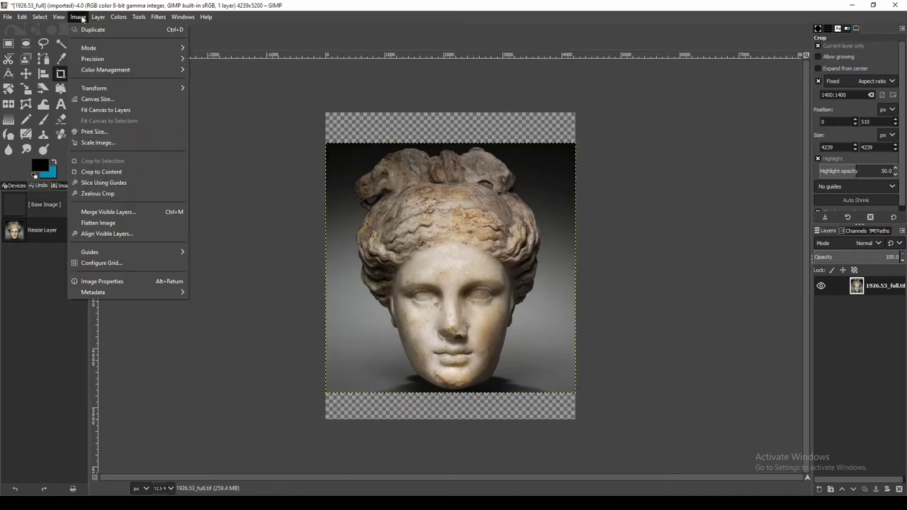
# Trim the canvas to the 4239×4239 layer and duplicate the photo layer four times.
pyautogui.click(106, 110)
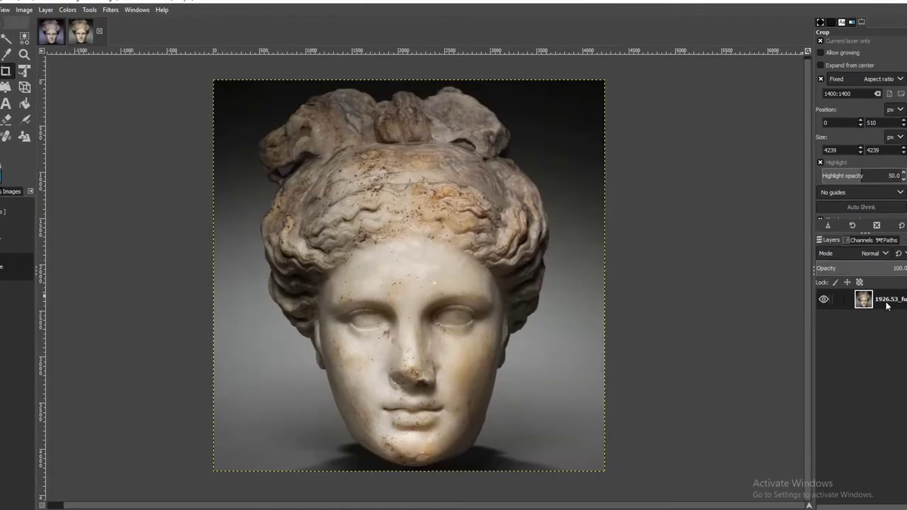
pyautogui.moveTo(814, 326); pyautogui.dragTo(729, 326)
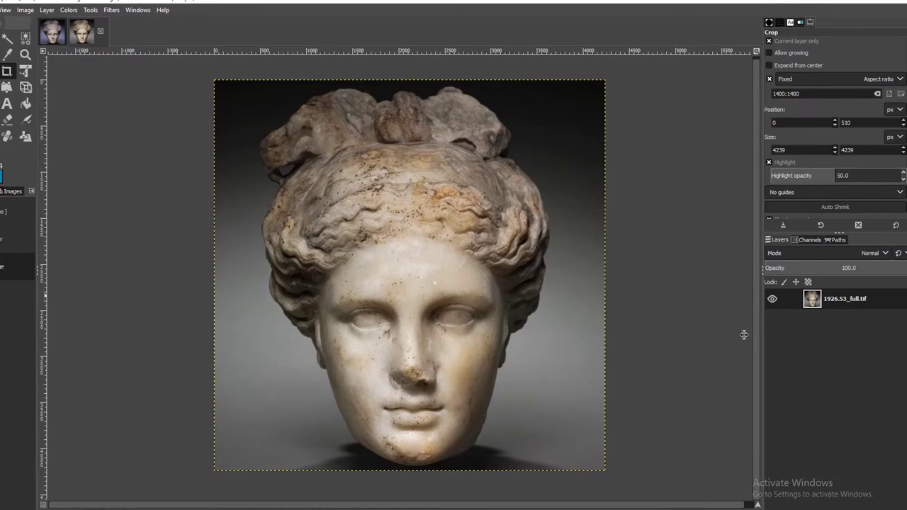
pyautogui.rightClick(875, 303)
pyautogui.click(844, 101)
pyautogui.rightClick(875, 298)
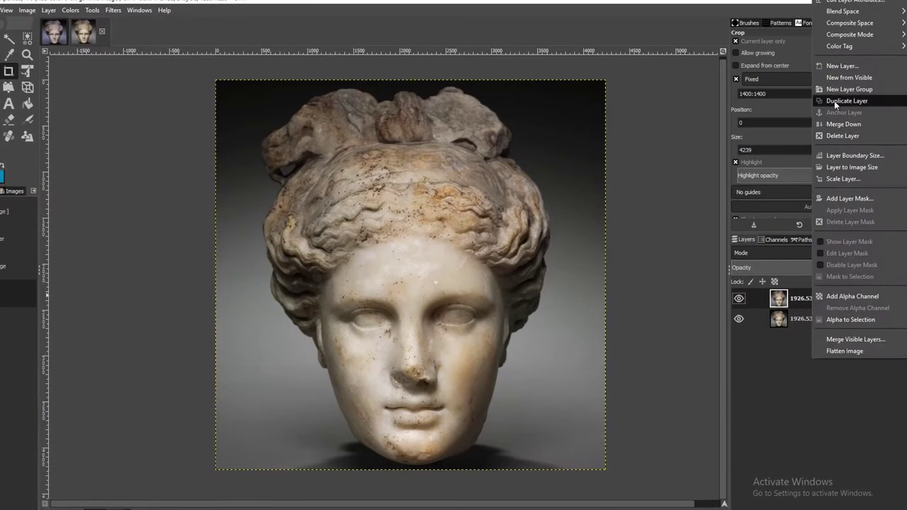
pyautogui.click(834, 100)
pyautogui.rightClick(820, 305)
pyautogui.click(784, 105)
pyautogui.rightClick(860, 289)
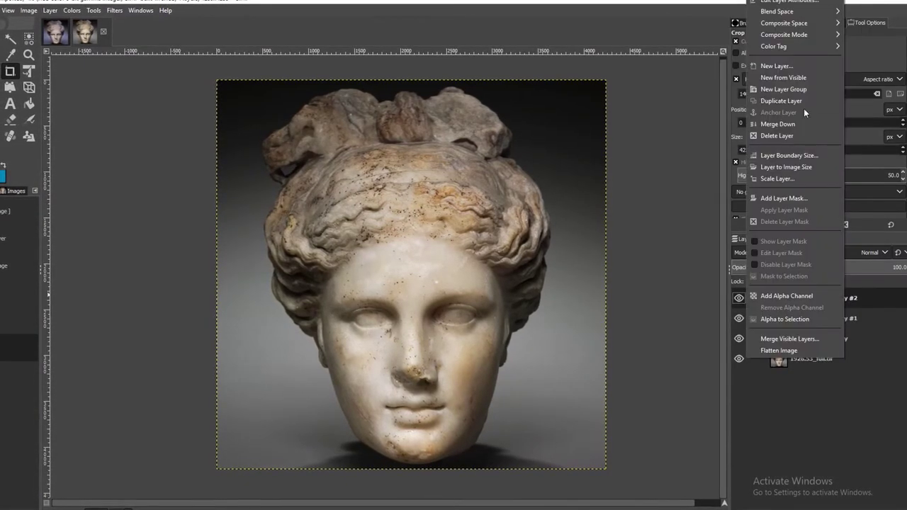
pyautogui.click(803, 106)
pyautogui.click(73, 10)
# Tint the top copy #3 red with Cyan-Red 46, then hide it.
pyautogui.click(92, 24)
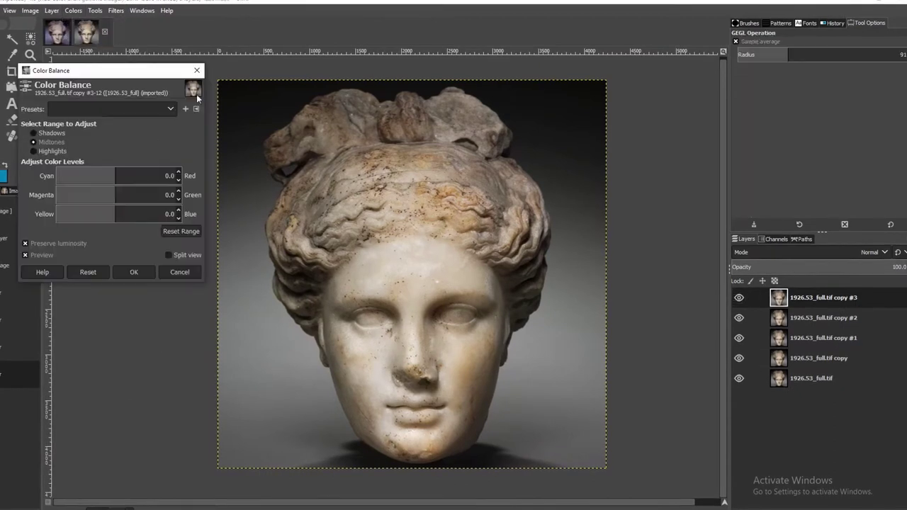
pyautogui.moveTo(126, 175); pyautogui.dragTo(144, 176)
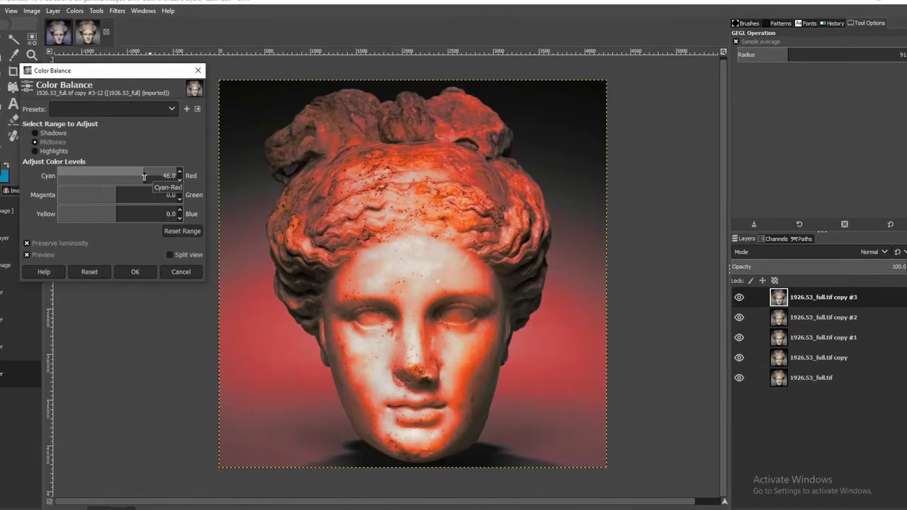
pyautogui.click(135, 272)
pyautogui.click(822, 317)
pyautogui.click(738, 296)
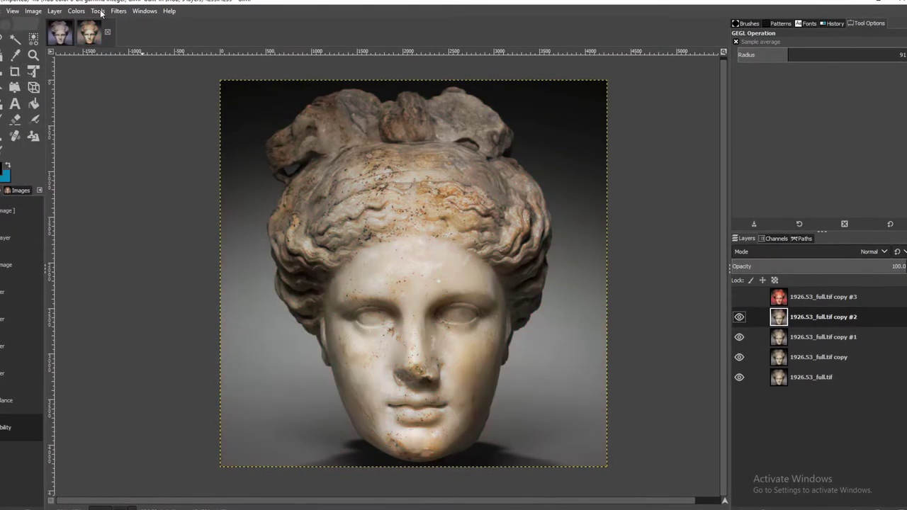
# Tint copy #2 green with Magenta-Green 49.4, then hide it.
pyautogui.click(97, 10)
pyautogui.click(130, 24)
pyautogui.moveTo(122, 175)
pyautogui.mouseDown()
pyautogui.moveTo(149, 175)
pyautogui.moveTo(150, 194)
pyautogui.moveTo(120, 177)
pyautogui.mouseUp()
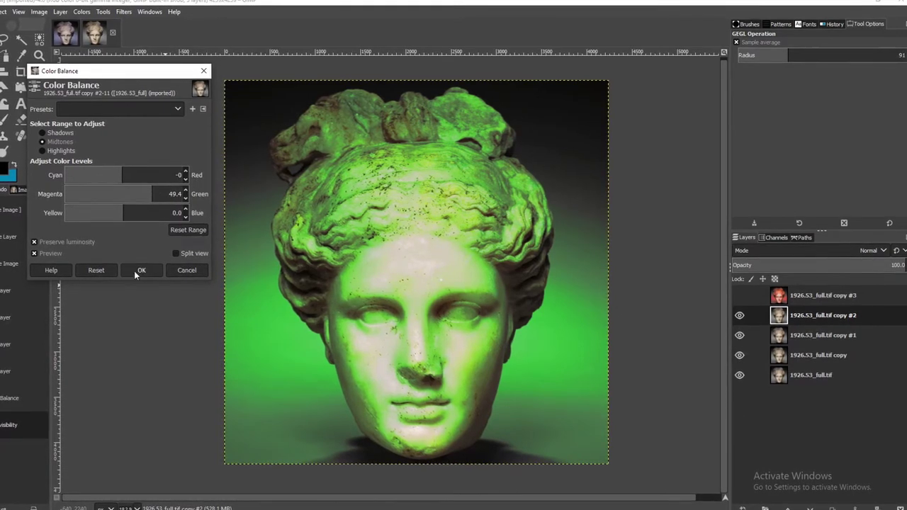
pyautogui.click(142, 270)
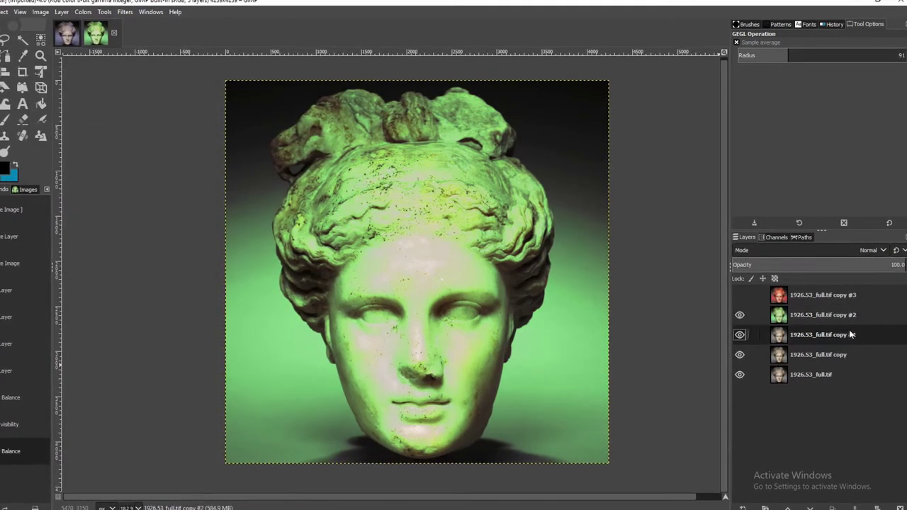
pyautogui.click(739, 315)
pyautogui.click(125, 12)
# Tint copy #1 blue with a Yellow-Blue Color Balance of 46.8.
pyautogui.click(83, 12)
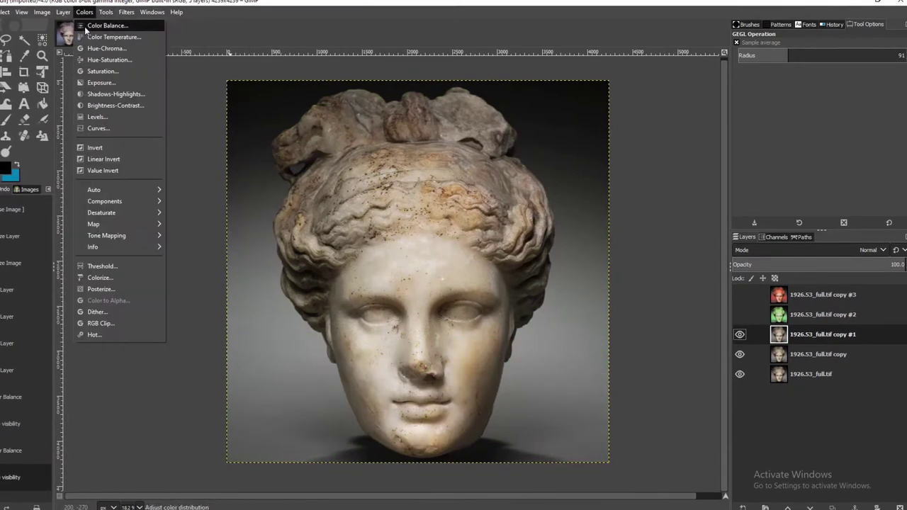
pyautogui.click(124, 24)
pyautogui.moveTo(154, 213); pyautogui.dragTo(154, 213)
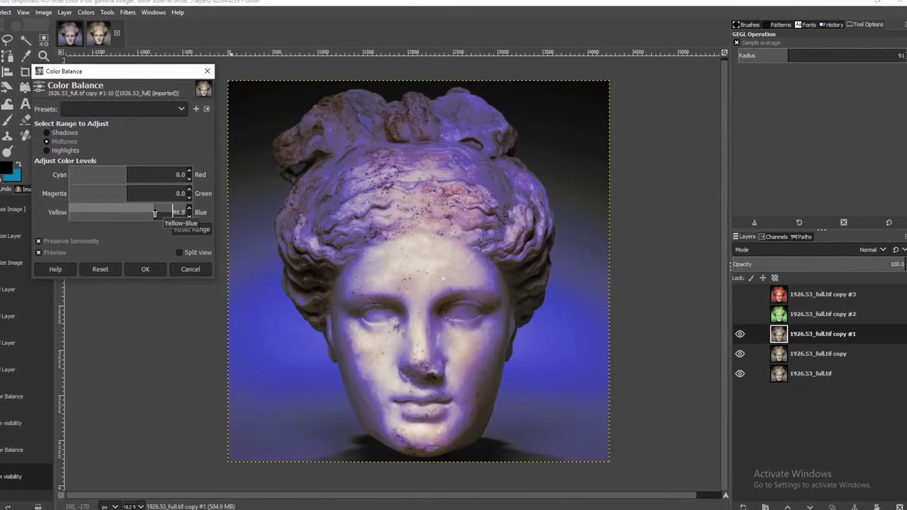
pyautogui.click(146, 268)
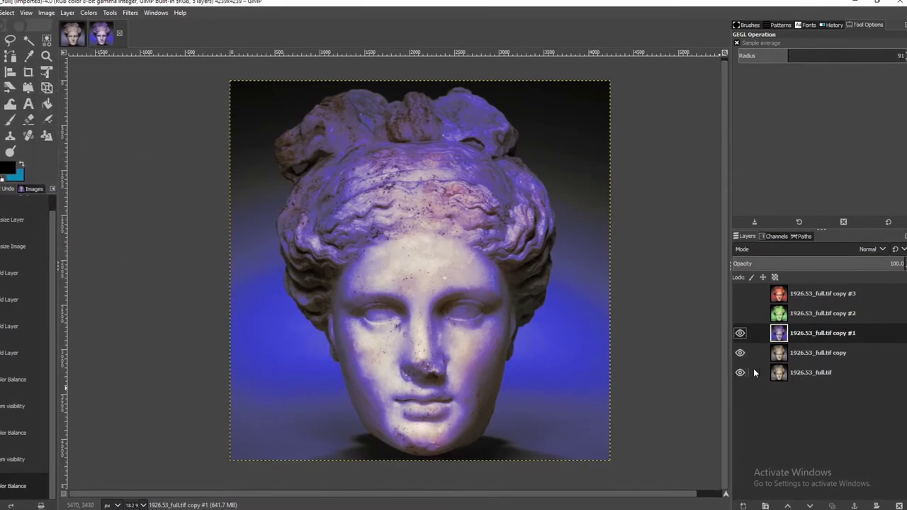
# Make the red copy #3 and green copy #2 visible again.
pyautogui.click(840, 296)
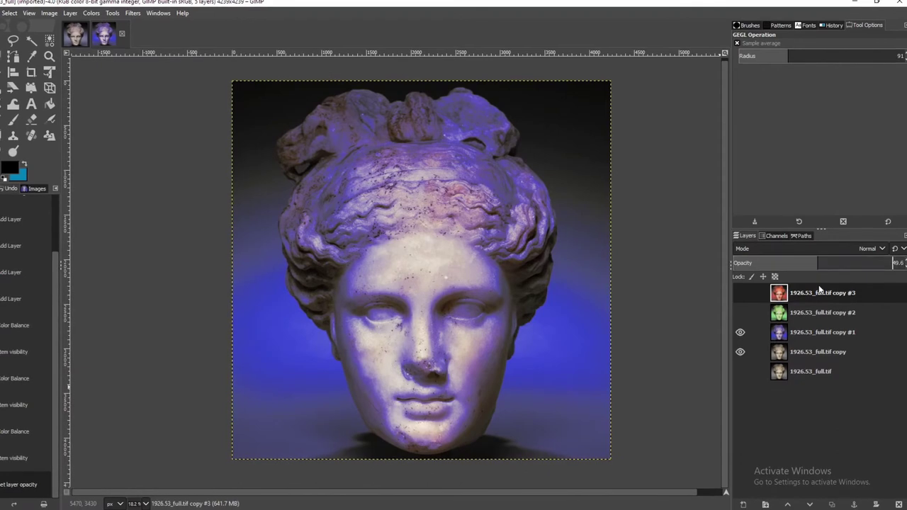
pyautogui.click(826, 312)
pyautogui.click(852, 292)
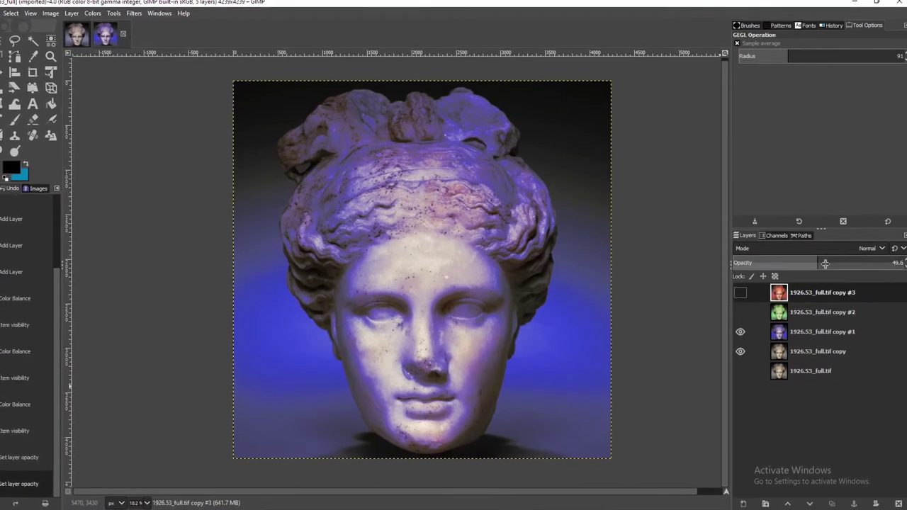
pyautogui.write('100')
pyautogui.moveTo(741, 292); pyautogui.dragTo(740, 311)
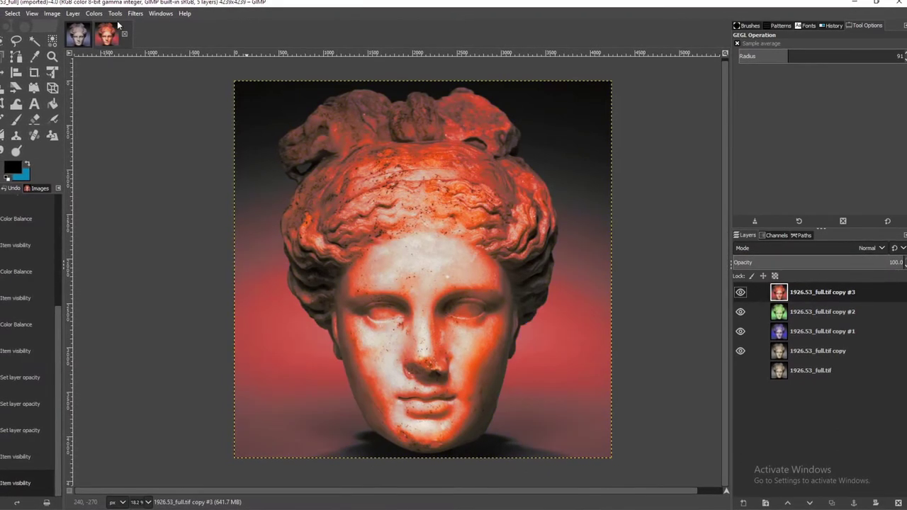
pyautogui.click(94, 13)
pyautogui.moveTo(163, 79)
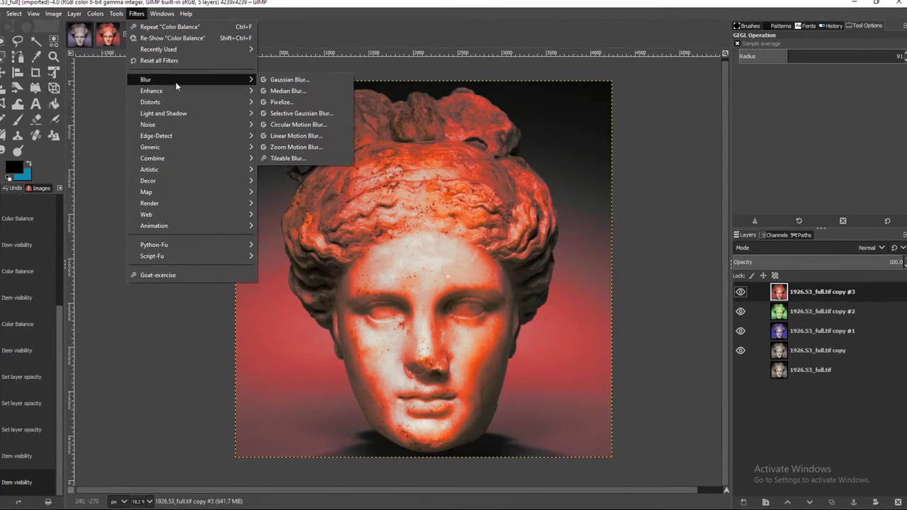
# Apply a 4.72-pixel Gaussian Blur to the red copy #3, then hide it.
pyautogui.click(298, 81)
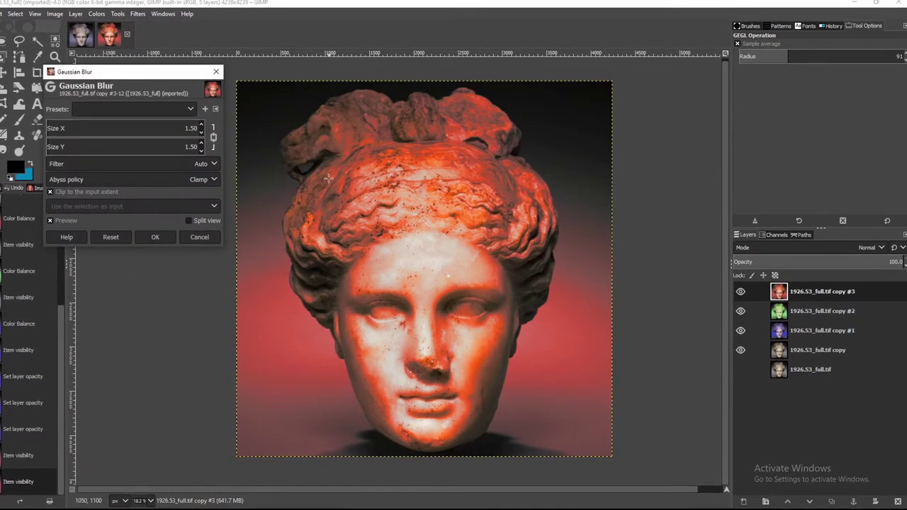
pyautogui.scroll(4, 320, 180)
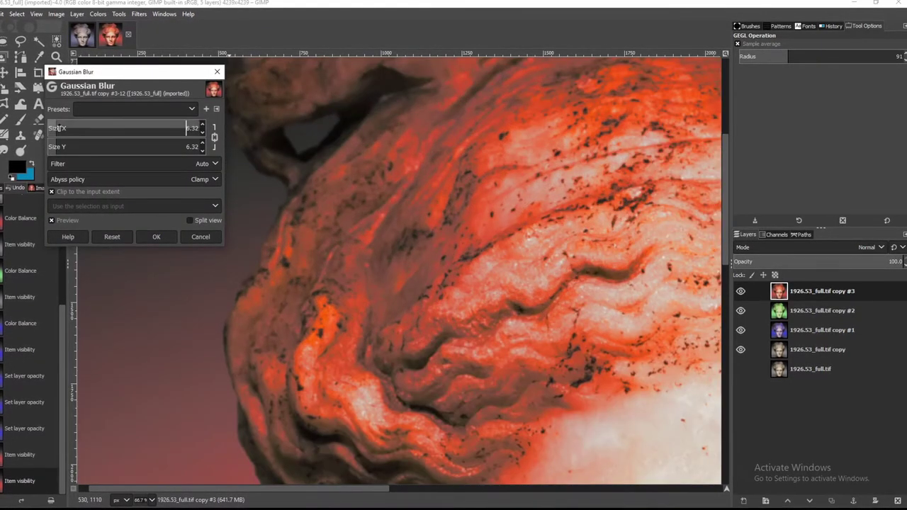
pyautogui.moveTo(62, 128); pyautogui.dragTo(63, 128)
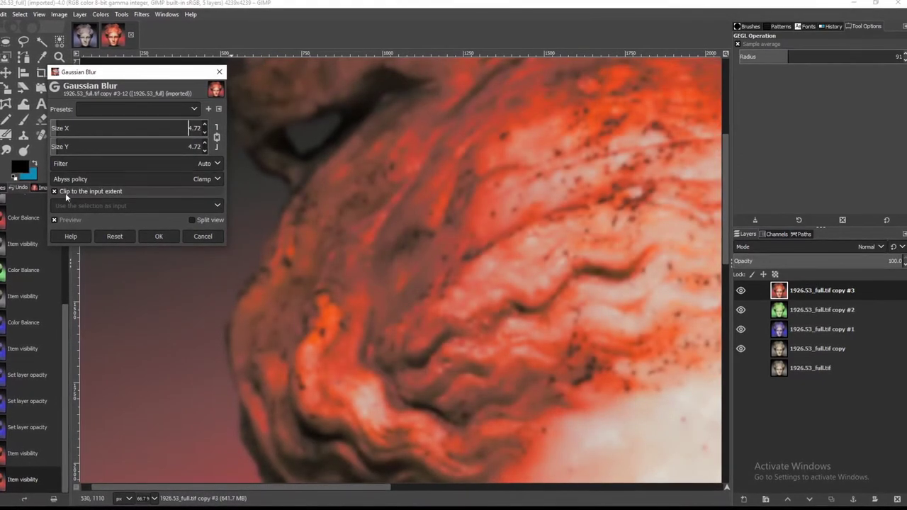
pyautogui.scroll(-3, 319, 283)
pyautogui.scroll(1, 319, 283)
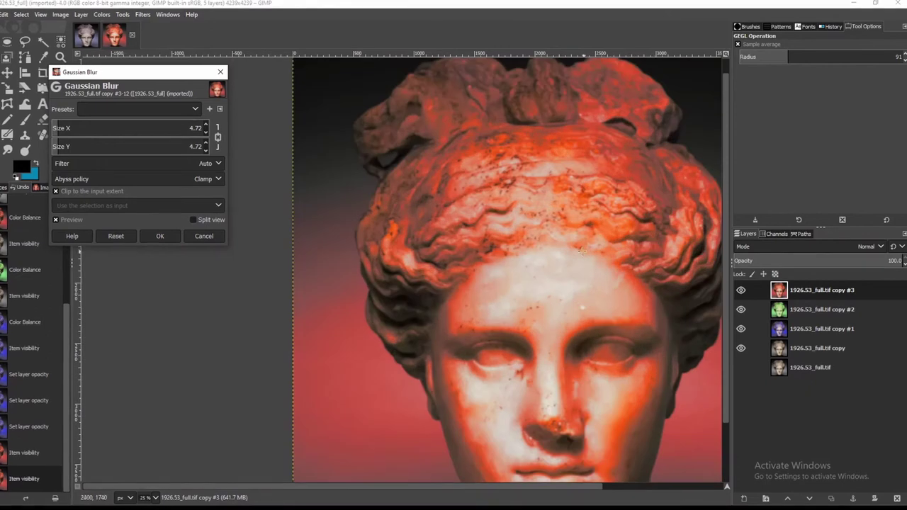
pyautogui.click(160, 236)
pyautogui.click(822, 309)
# Give the green copy #2 a Linear Motion Blur of length about 18, then hide it.
pyautogui.click(740, 290)
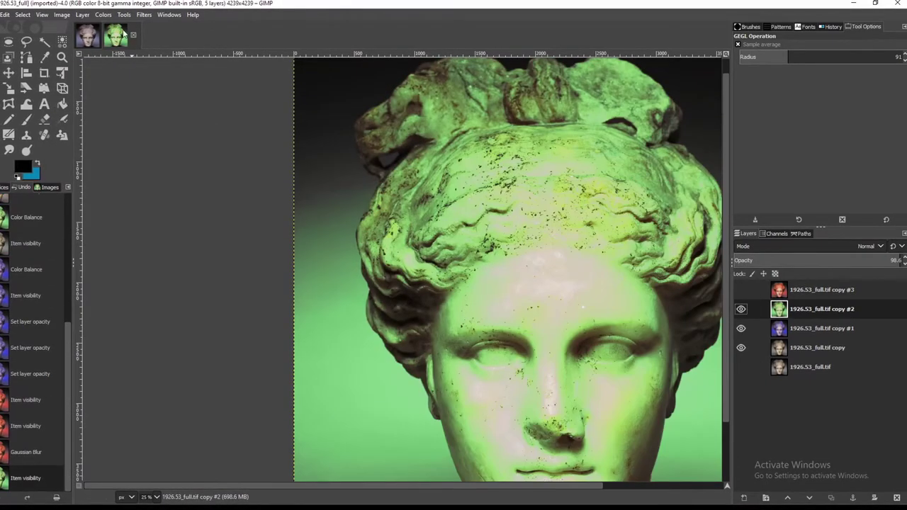
pyautogui.click(124, 14)
pyautogui.moveTo(184, 81)
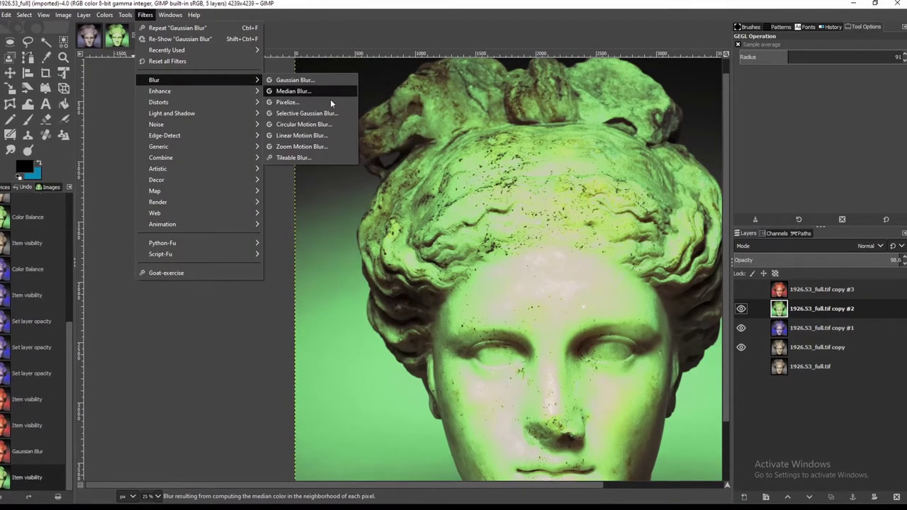
pyautogui.click(333, 136)
pyautogui.scroll(3, 391, 235)
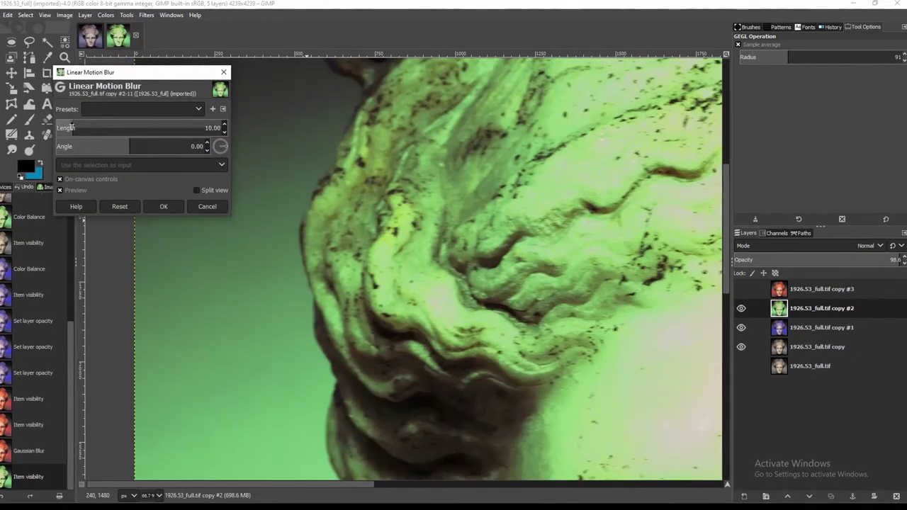
pyautogui.moveTo(72, 127); pyautogui.dragTo(83, 128)
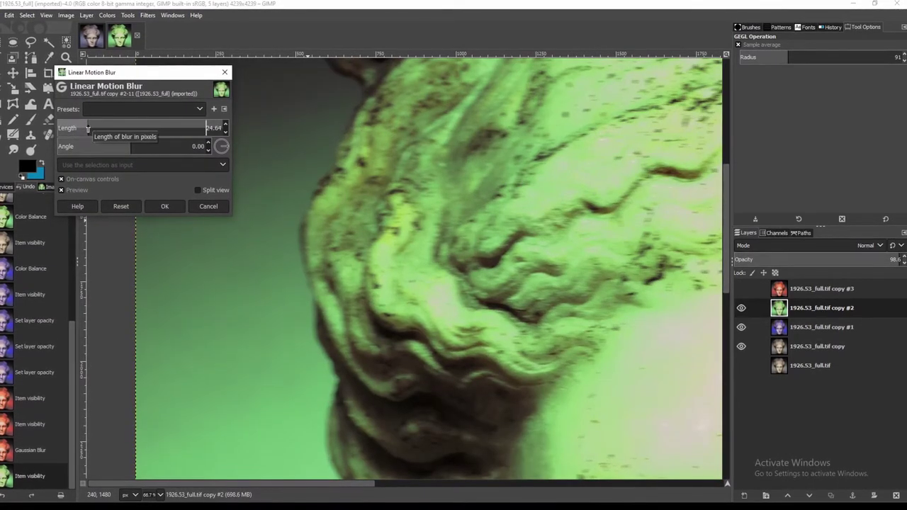
pyautogui.scroll(-2, 614, 360)
pyautogui.scroll(-1, 613, 359)
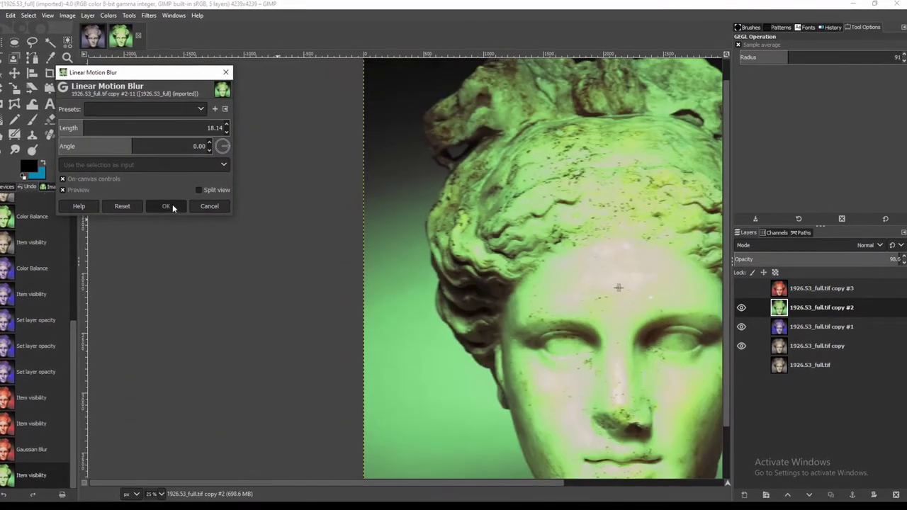
pyautogui.click(165, 205)
pyautogui.click(741, 307)
# Give the blue copy #1 a Linear Motion Blur of length 20.23 and fit the image in view.
pyautogui.click(821, 327)
pyautogui.click(150, 15)
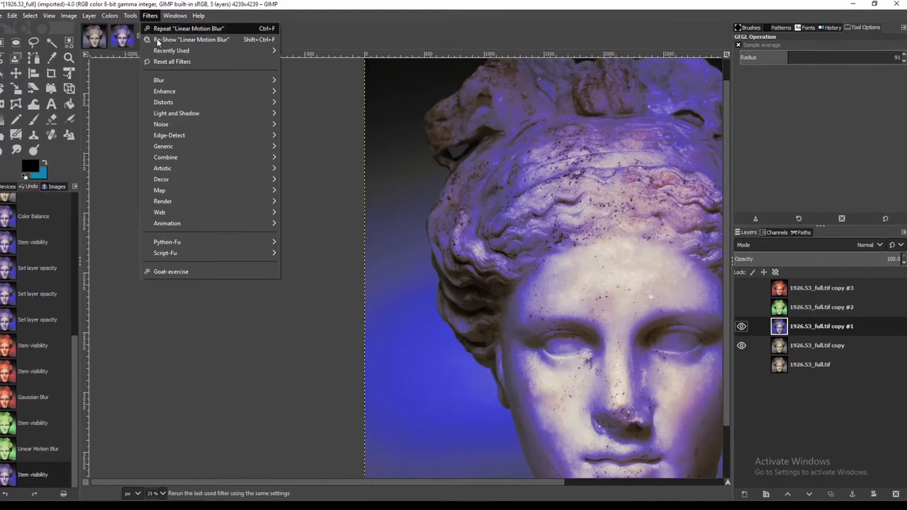
pyautogui.click(319, 134)
pyautogui.scroll(5, 326, 199)
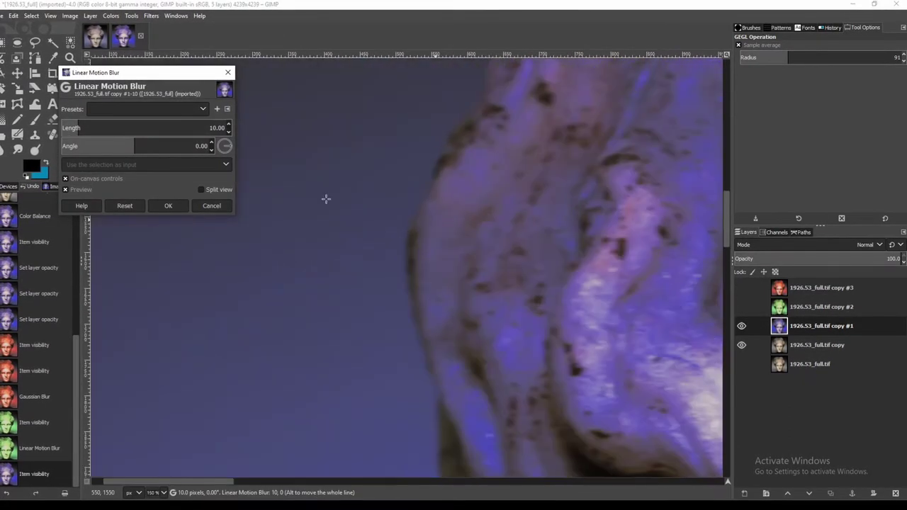
pyautogui.moveTo(85, 127); pyautogui.dragTo(90, 131)
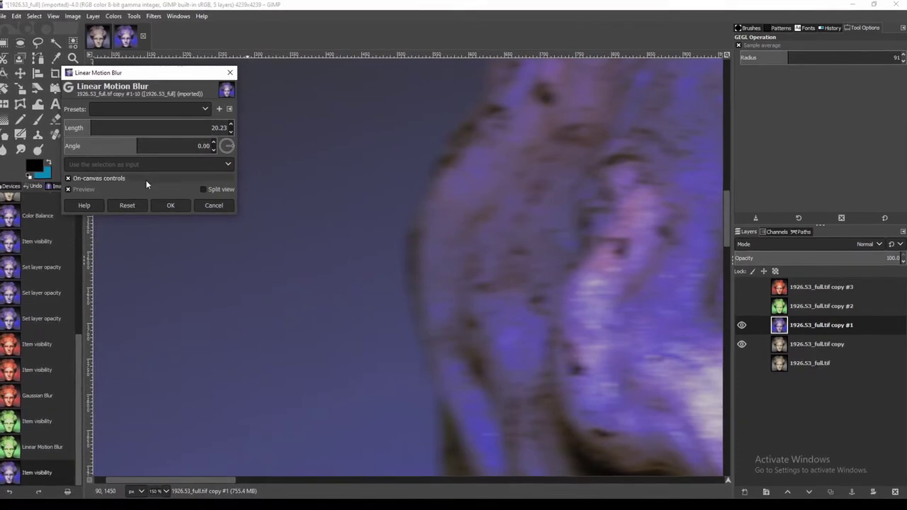
pyautogui.click(171, 205)
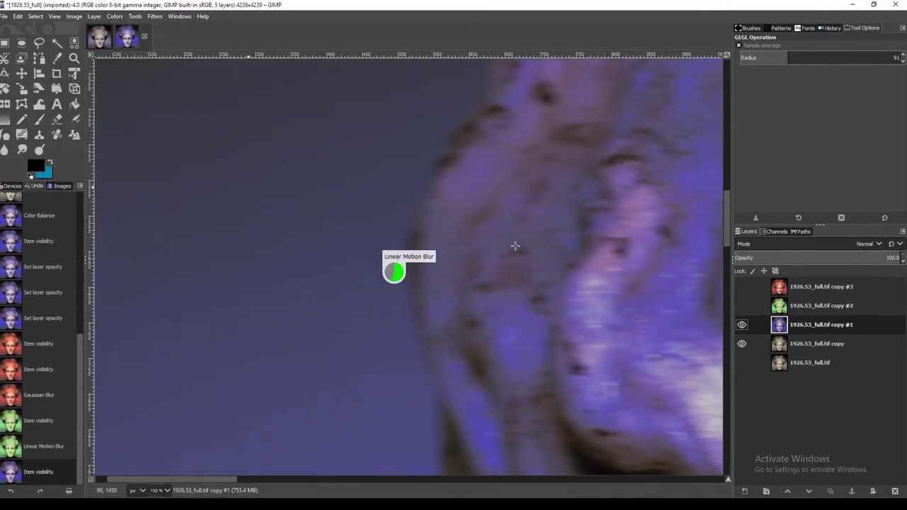
pyautogui.scroll(-4, 605, 280)
pyautogui.scroll(-2, 648, 291)
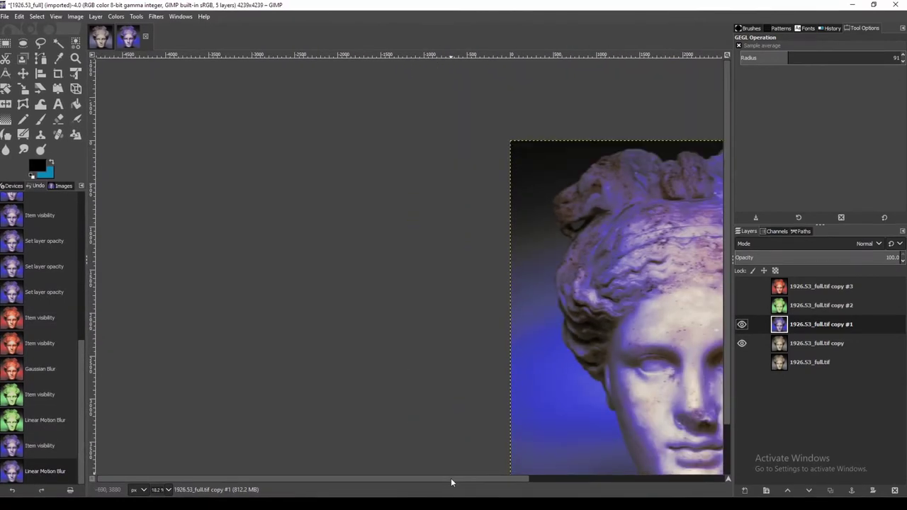
pyautogui.hotkey('shift', 'j')
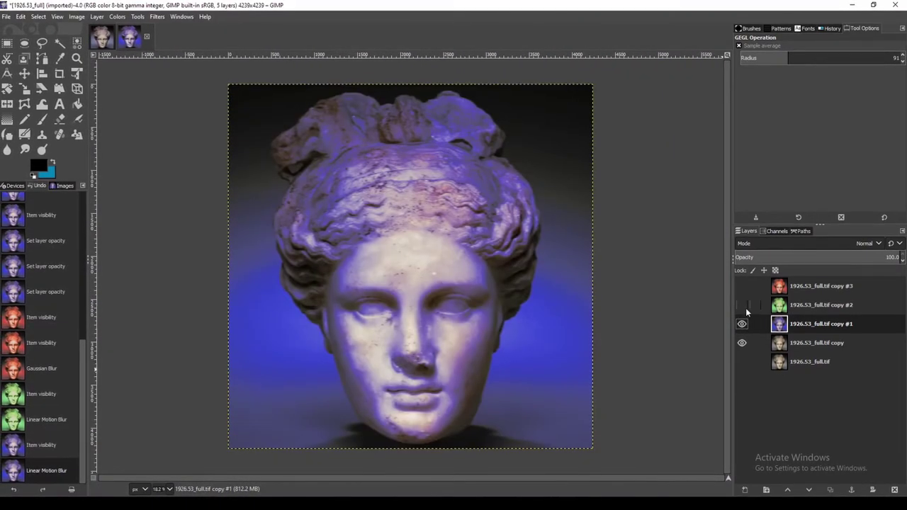
# Show the green and red copies again and make the red copy active.
pyautogui.click(742, 304)
pyautogui.click(742, 286)
pyautogui.click(867, 287)
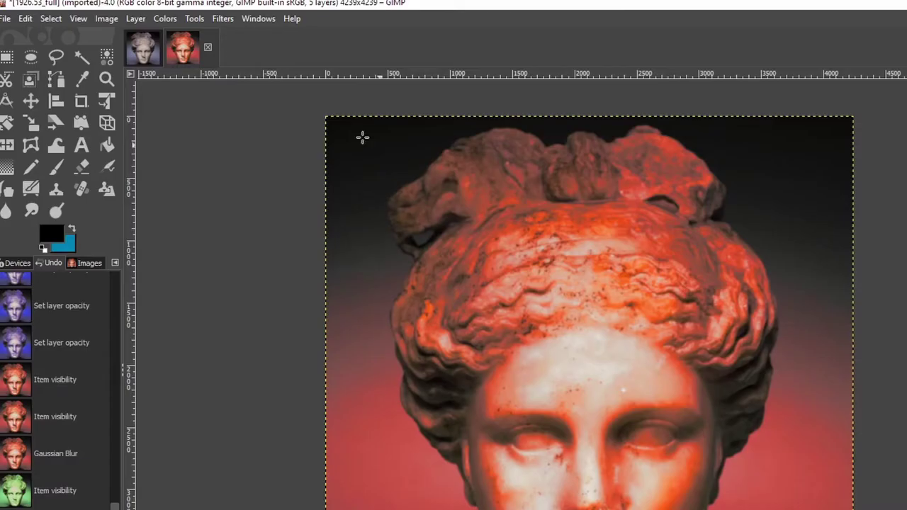
pyautogui.click(194, 18)
pyautogui.moveTo(239, 175)
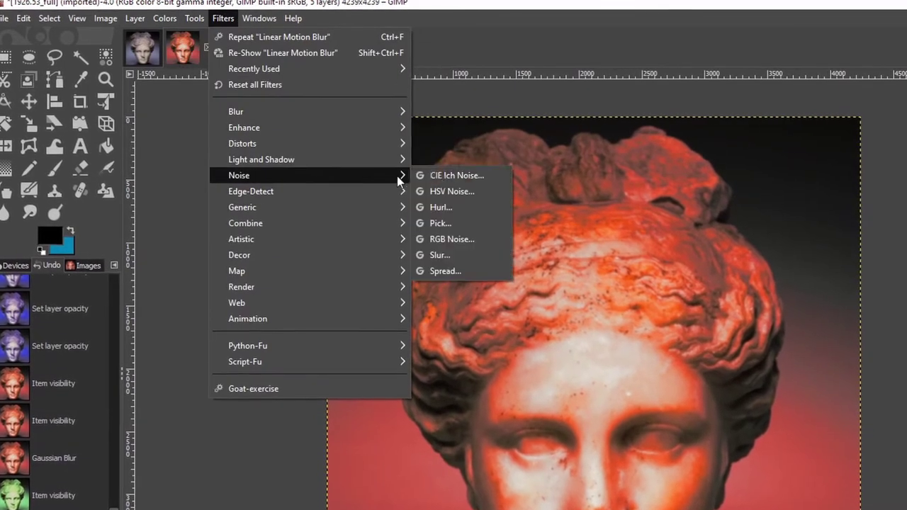
# Add CIE lch Noise to the red copy with Dulling 6 and Lightness 52.33.
pyautogui.click(456, 174)
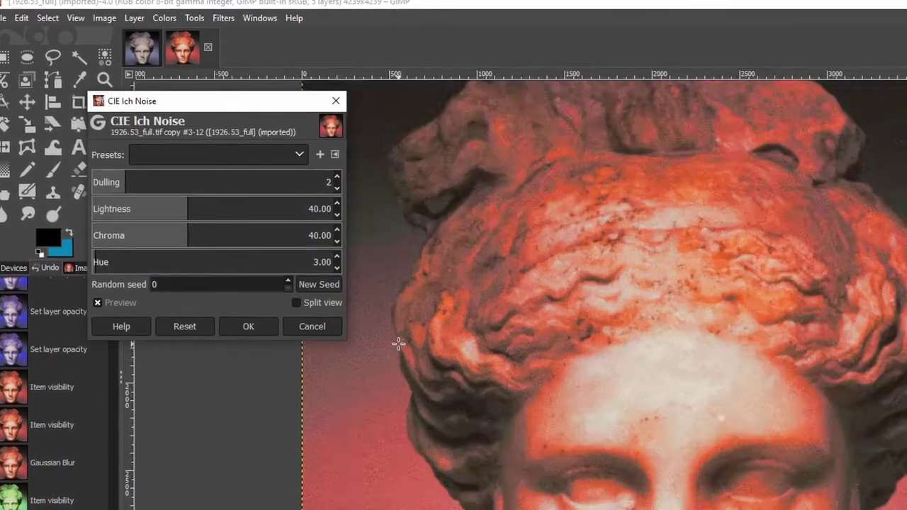
pyautogui.moveTo(132, 183); pyautogui.dragTo(265, 183)
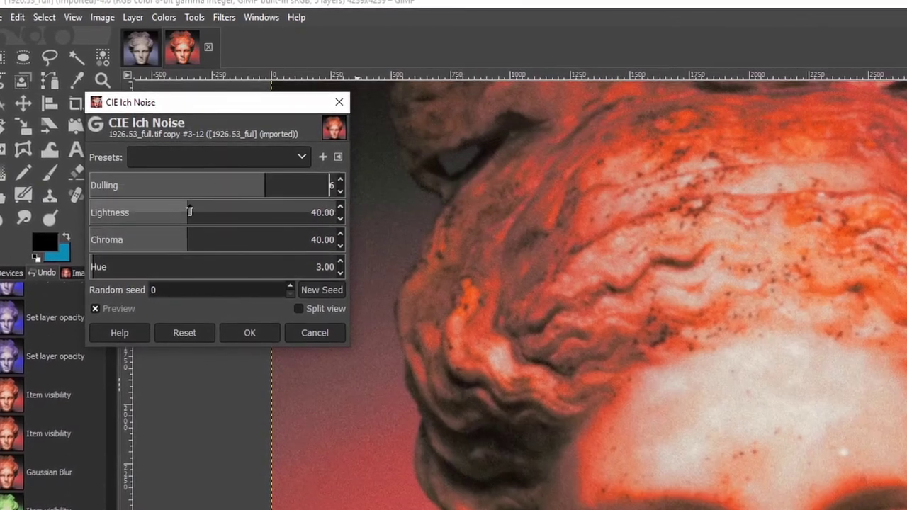
pyautogui.moveTo(190, 211); pyautogui.dragTo(218, 215)
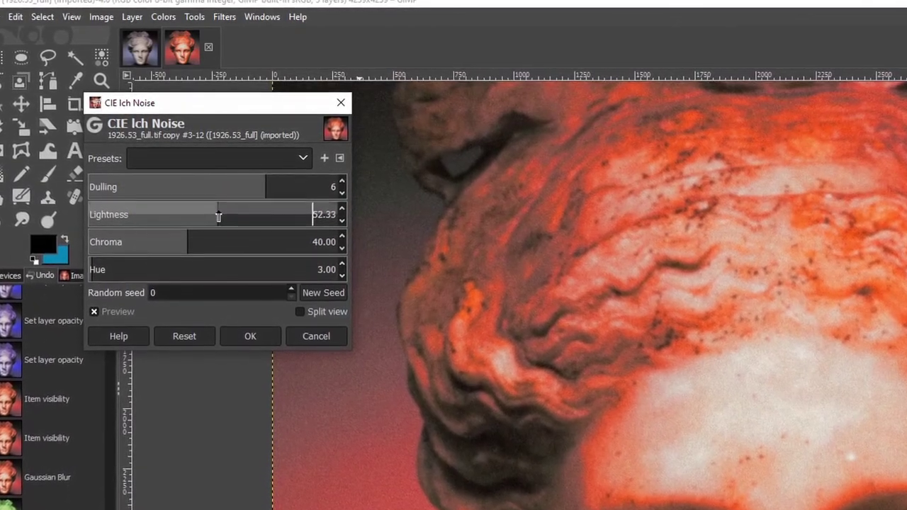
pyautogui.click(248, 336)
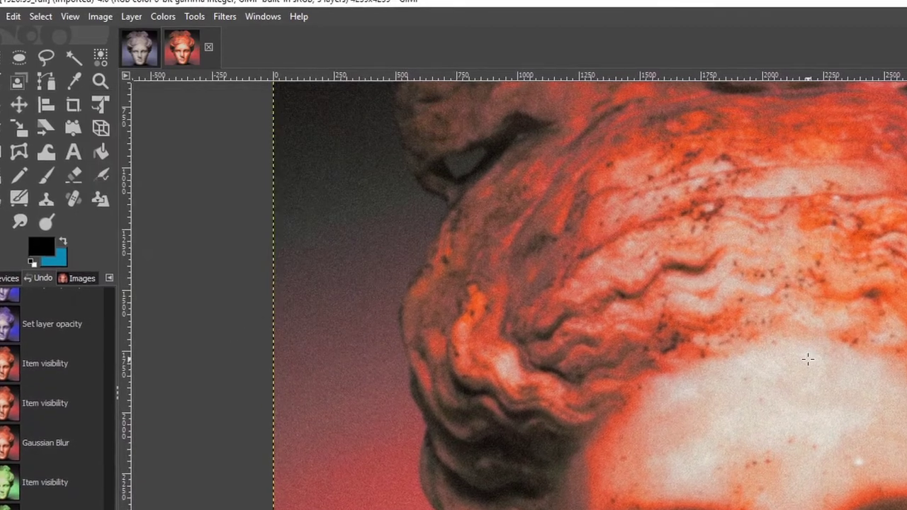
pyautogui.scroll(-2, 808, 359)
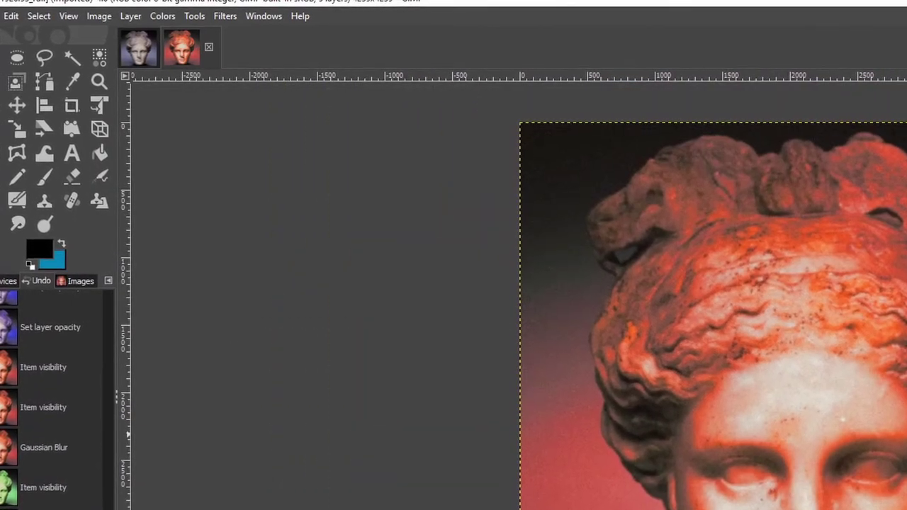
# Undo the last change and set HSV Noise Saturation and Value to 0.142.
pyautogui.hotkey('ctrl', 'z')
pyautogui.click(194, 16)
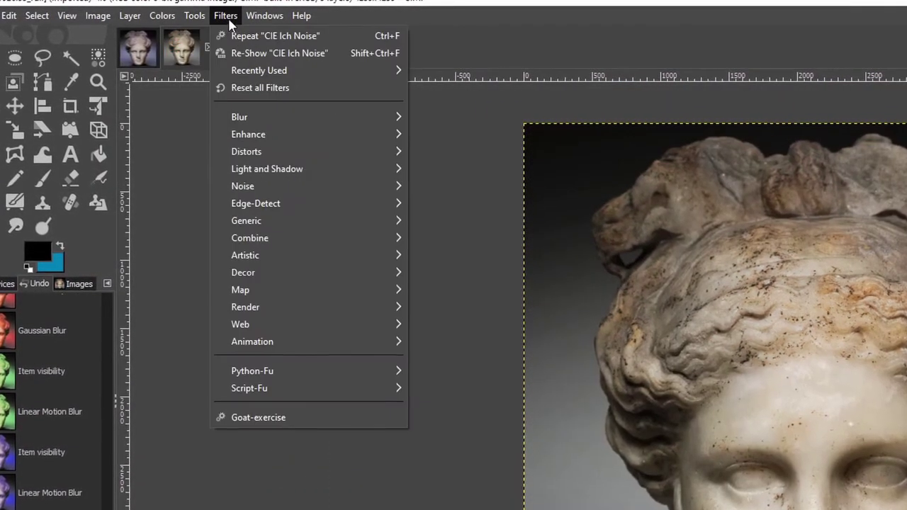
pyautogui.moveTo(243, 188)
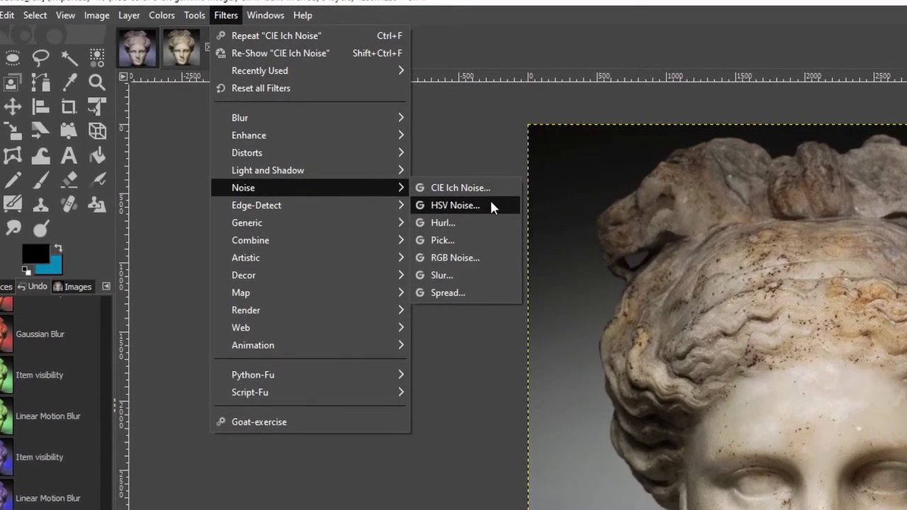
pyautogui.click(489, 201)
pyautogui.scroll(2, 695, 334)
pyautogui.scroll(1, 695, 333)
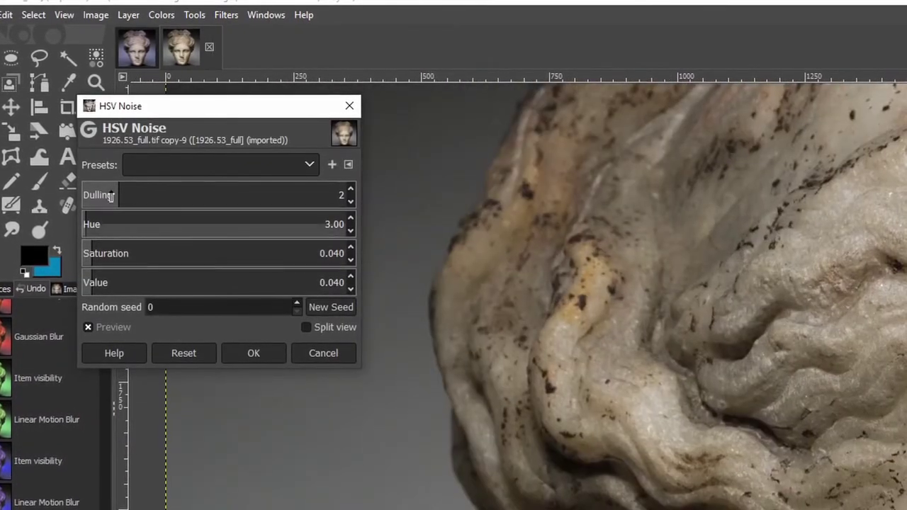
pyautogui.click(119, 255)
pyautogui.moveTo(120, 287)
pyautogui.mouseDown()
pyautogui.moveTo(102, 290)
pyautogui.moveTo(118, 290)
pyautogui.mouseUp()
pyautogui.click(125, 203)
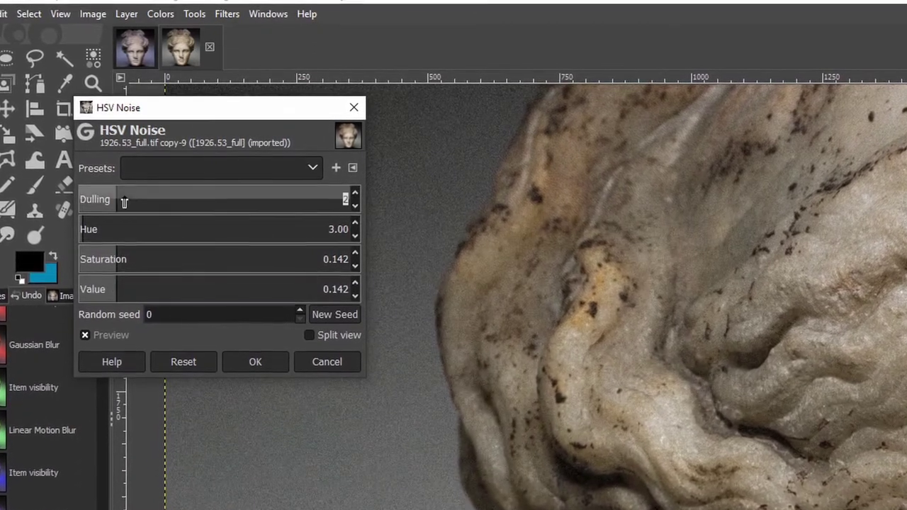
# Set the HSV Noise Dulling to 5 with Hue 3.00 and apply it.
pyautogui.scroll(-2, 708, 273)
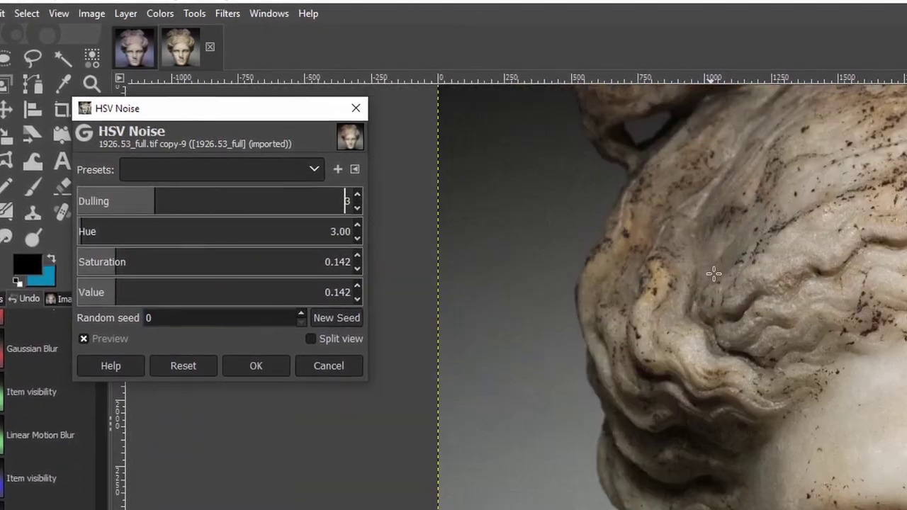
pyautogui.scroll(3, 708, 273)
pyautogui.moveTo(177, 201); pyautogui.dragTo(237, 206)
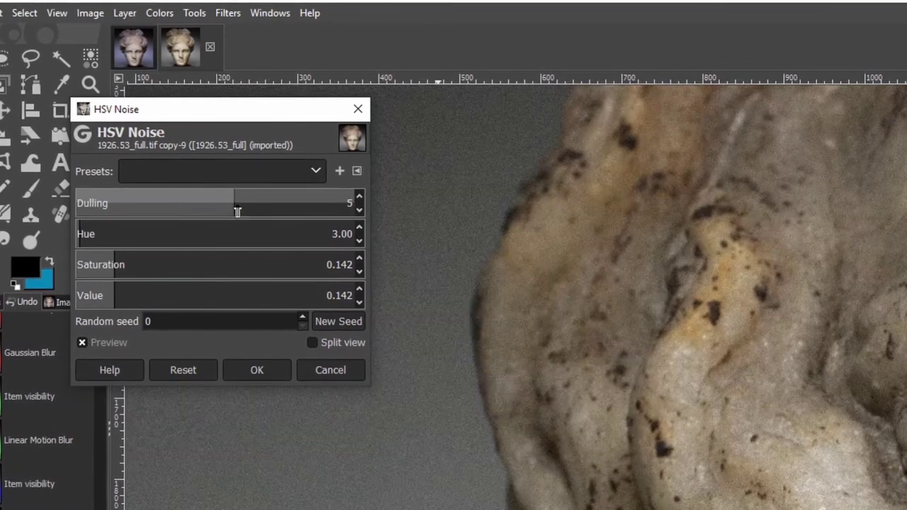
pyautogui.scroll(-2, 717, 250)
pyautogui.scroll(-3, 717, 249)
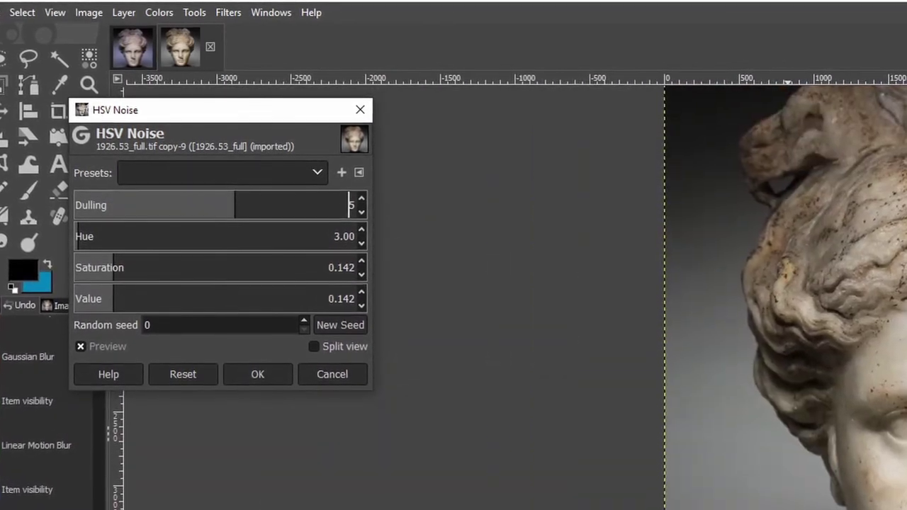
pyautogui.scroll(2, 638, 298)
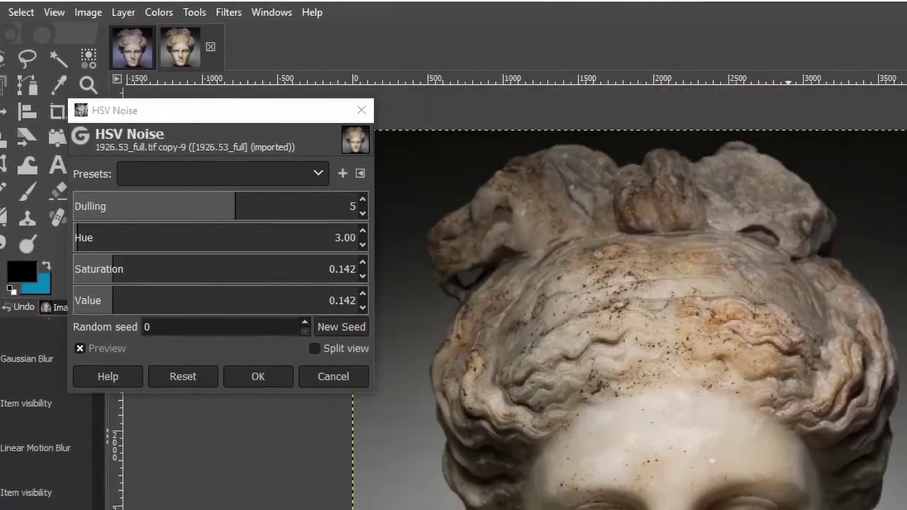
pyautogui.click(256, 379)
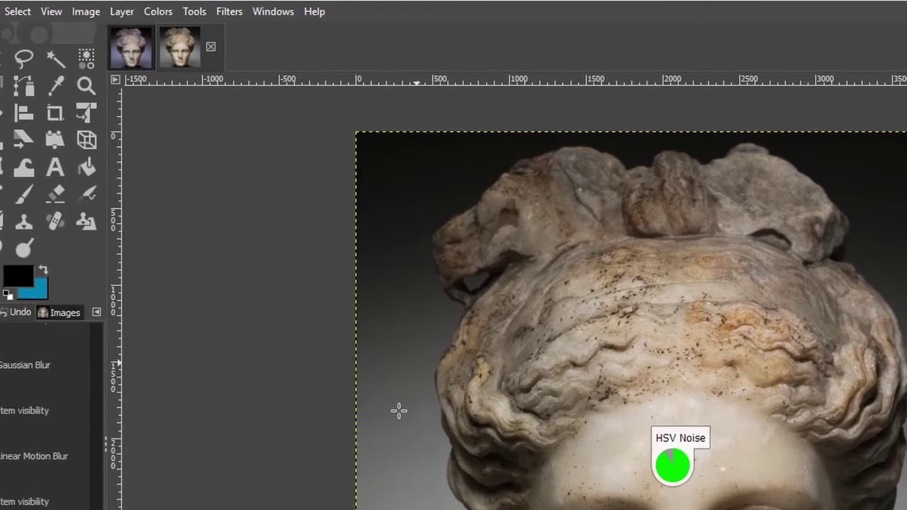
# Set up a Ripple with angle 90, Triangle wave type and Loop abyss policy.
pyautogui.click(229, 12)
pyautogui.moveTo(241, 142)
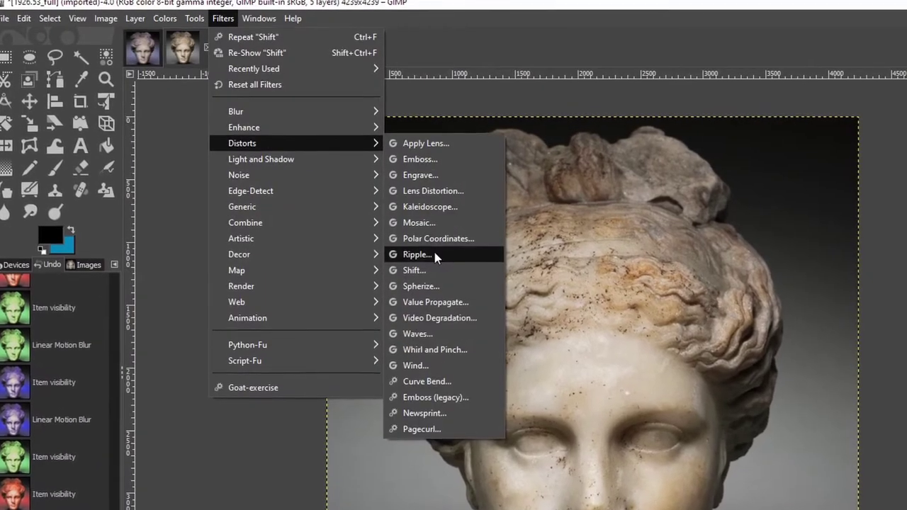
pyautogui.click(435, 254)
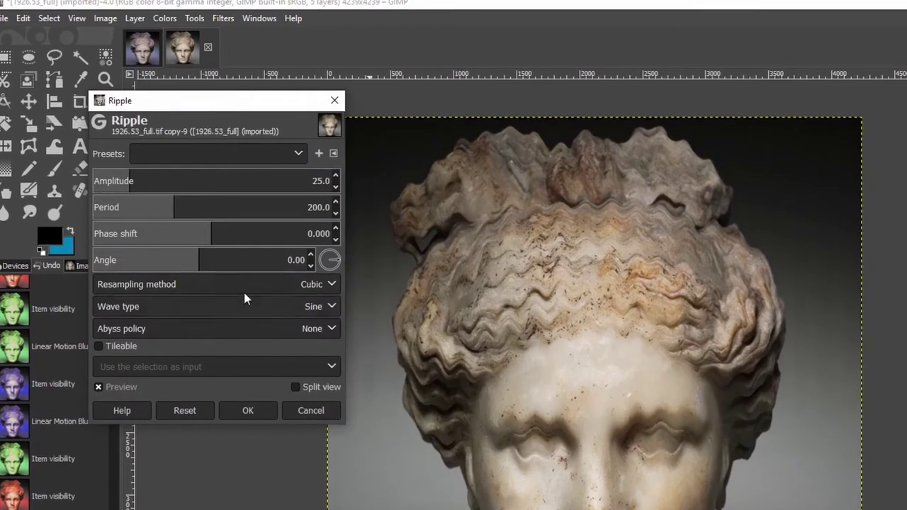
pyautogui.write('90')
pyautogui.press('Return')
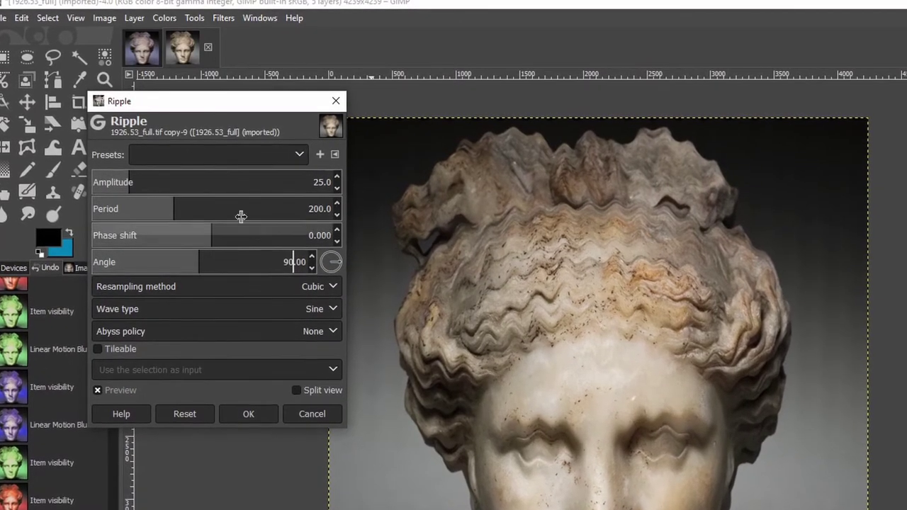
pyautogui.click(137, 182)
pyautogui.moveTo(137, 182); pyautogui.dragTo(119, 182)
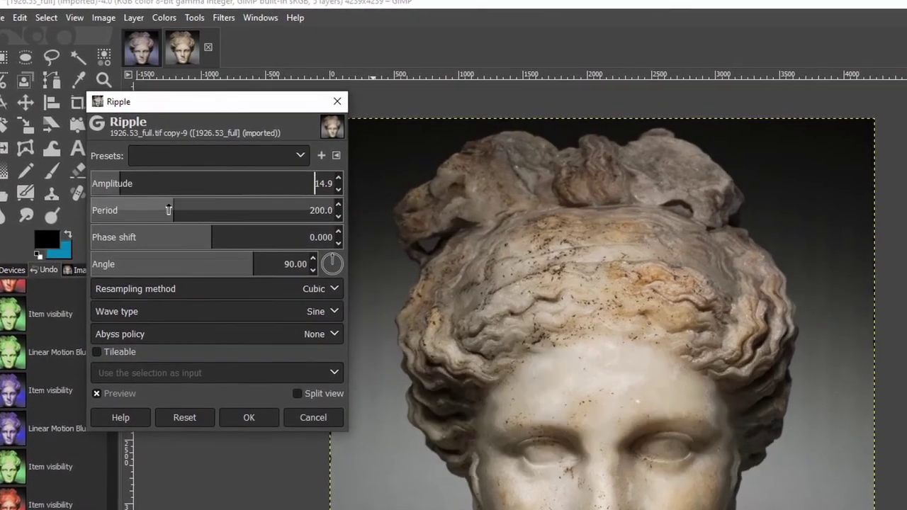
pyautogui.click(153, 310)
pyautogui.click(162, 350)
pyautogui.click(153, 339)
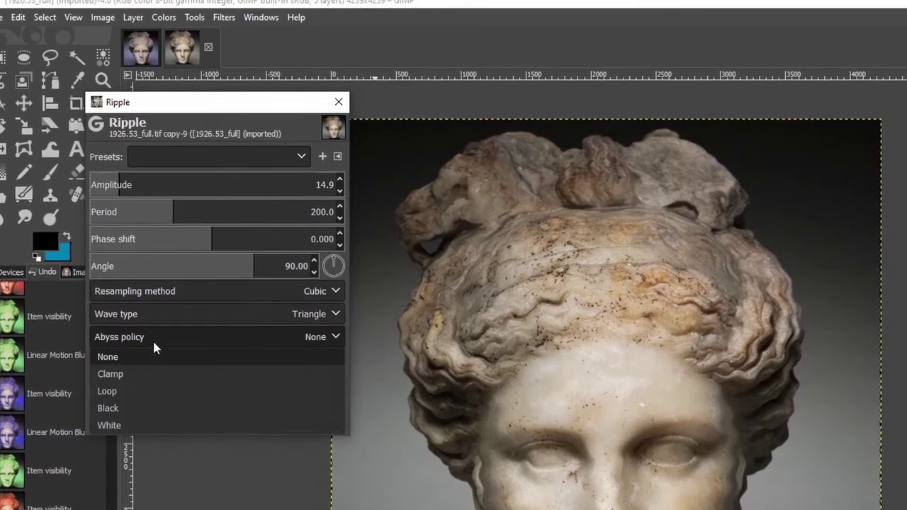
pyautogui.click(150, 391)
# Set the ripple period to 612.1 and amplitude to 11.6, comparing previews, then apply.
pyautogui.moveTo(182, 212)
pyautogui.mouseDown()
pyautogui.moveTo(203, 214)
pyautogui.moveTo(147, 239)
pyautogui.moveTo(158, 212)
pyautogui.moveTo(126, 213)
pyautogui.moveTo(269, 220)
pyautogui.mouseUp()
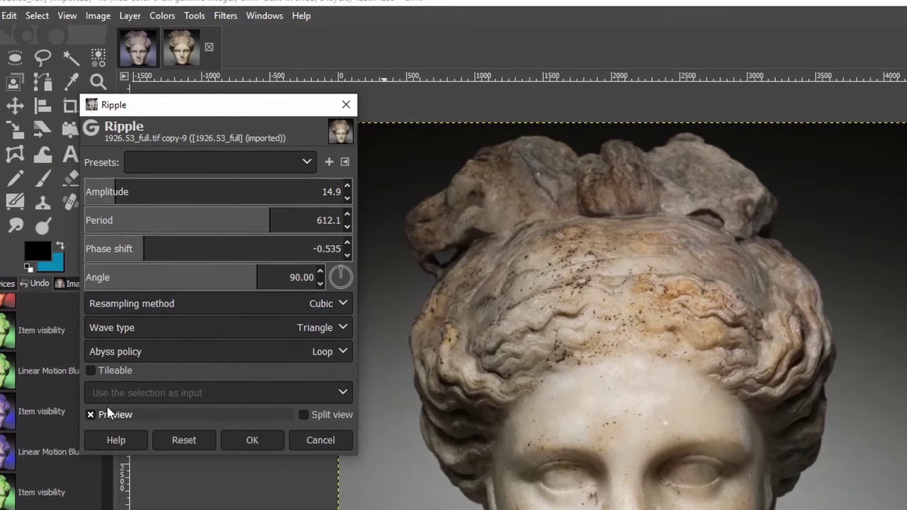
pyautogui.click(110, 190)
pyautogui.moveTo(110, 191); pyautogui.dragTo(92, 191)
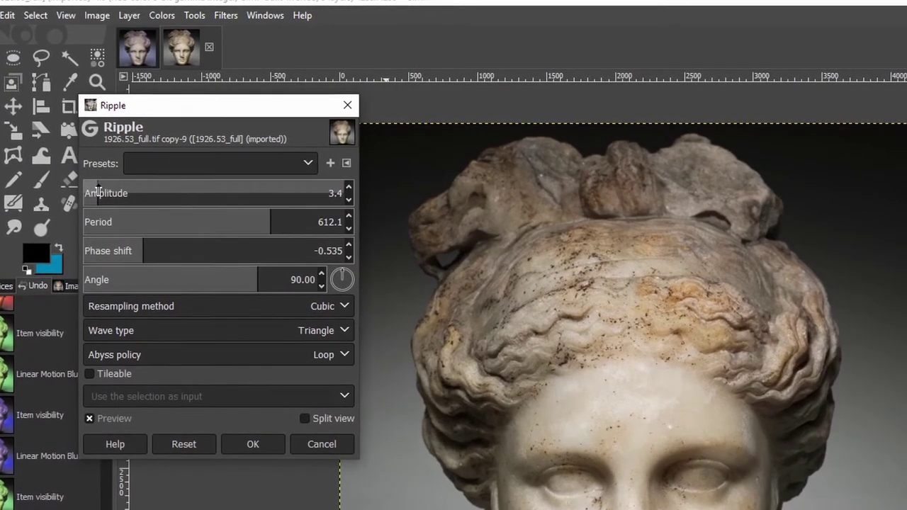
pyautogui.click(106, 423)
pyautogui.click(102, 423)
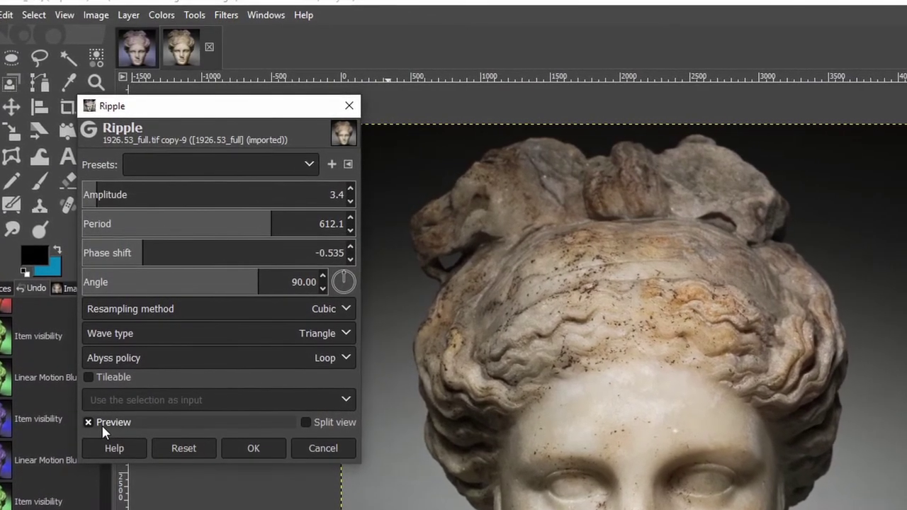
pyautogui.click(102, 424)
pyautogui.click(102, 423)
pyautogui.moveTo(98, 195); pyautogui.dragTo(107, 195)
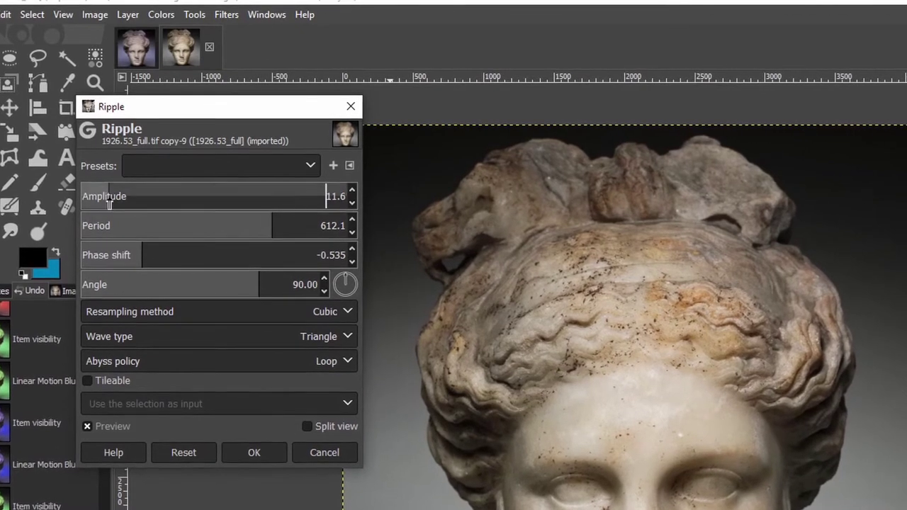
pyautogui.click(101, 425)
pyautogui.click(100, 429)
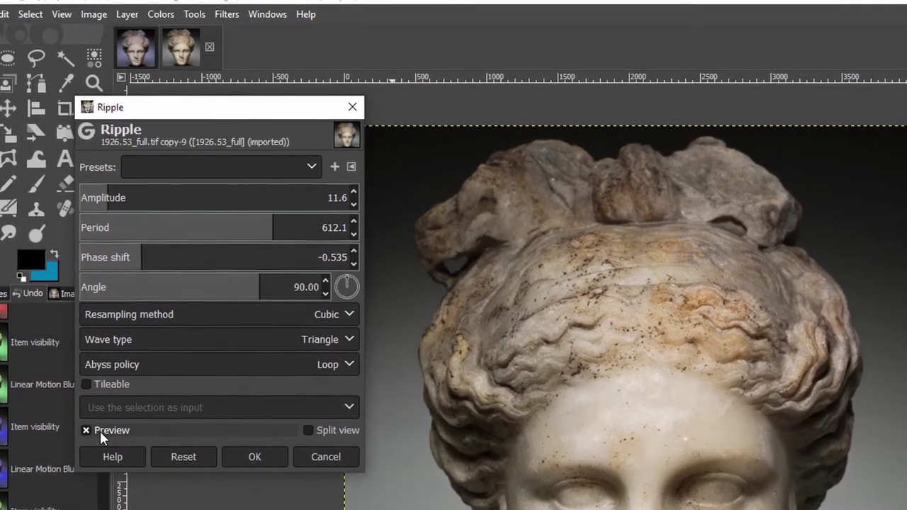
pyautogui.click(279, 465)
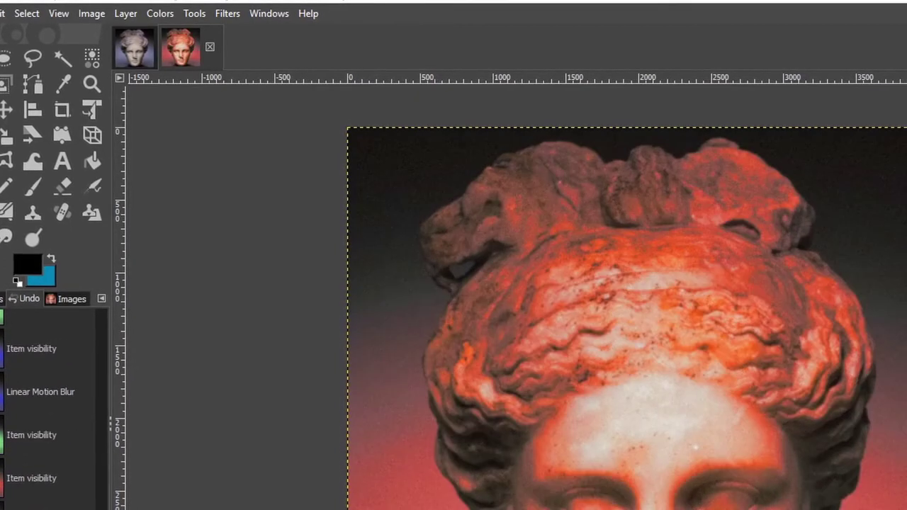
# Apply Video Degradation with the Wide striped pattern and Additive on to the red copy.
pyautogui.click(194, 12)
pyautogui.moveTo(251, 160)
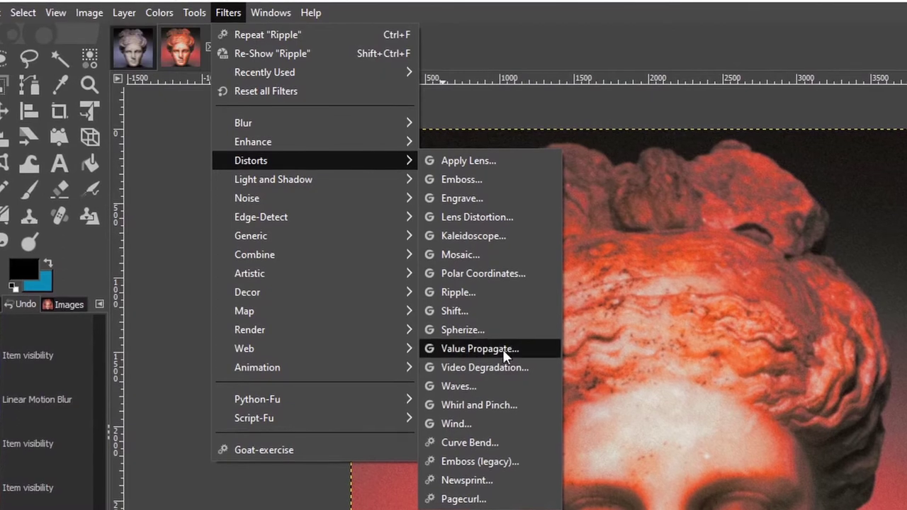
pyautogui.click(468, 366)
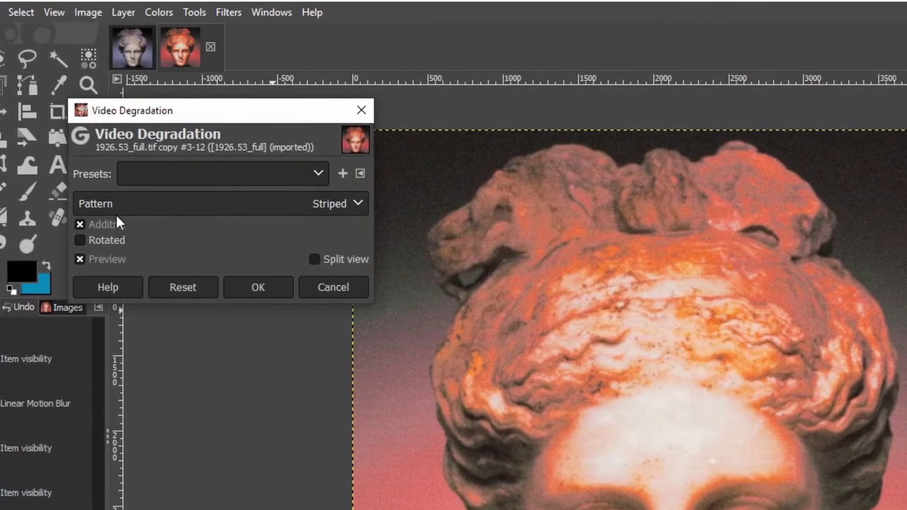
pyautogui.click(159, 207)
pyautogui.click(154, 284)
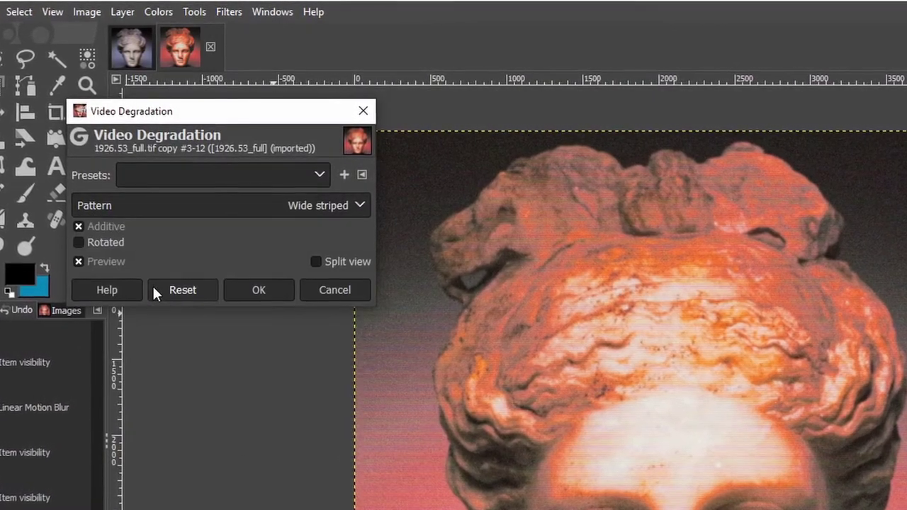
pyautogui.click(252, 290)
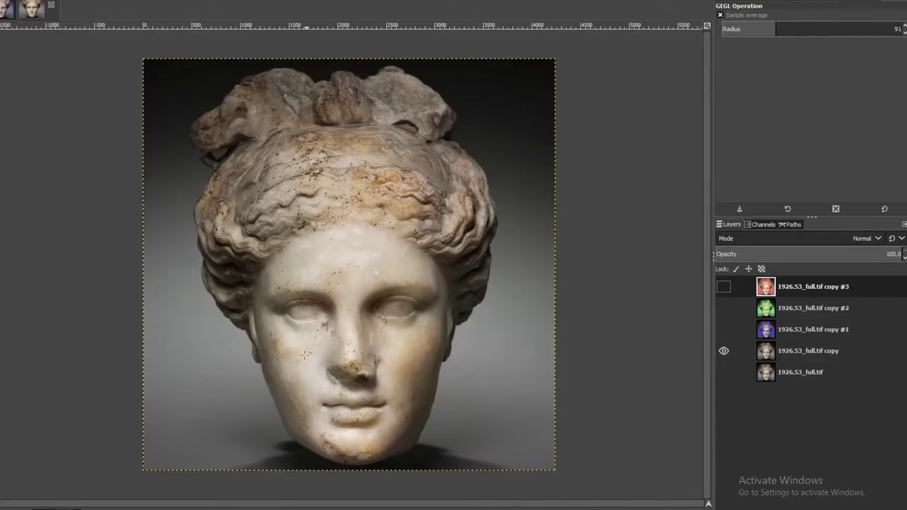
# Make the red copy #3, green copy #2 and blue copy #1 layers visible.
pyautogui.scroll(1, 304, 354)
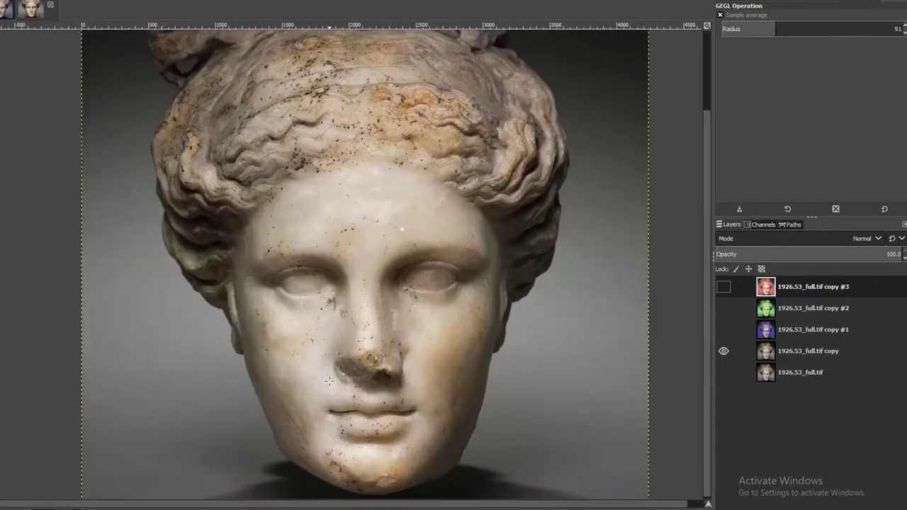
pyautogui.scroll(1, 213, 368)
pyautogui.scroll(1, 148, 380)
pyautogui.scroll(-1, 148, 380)
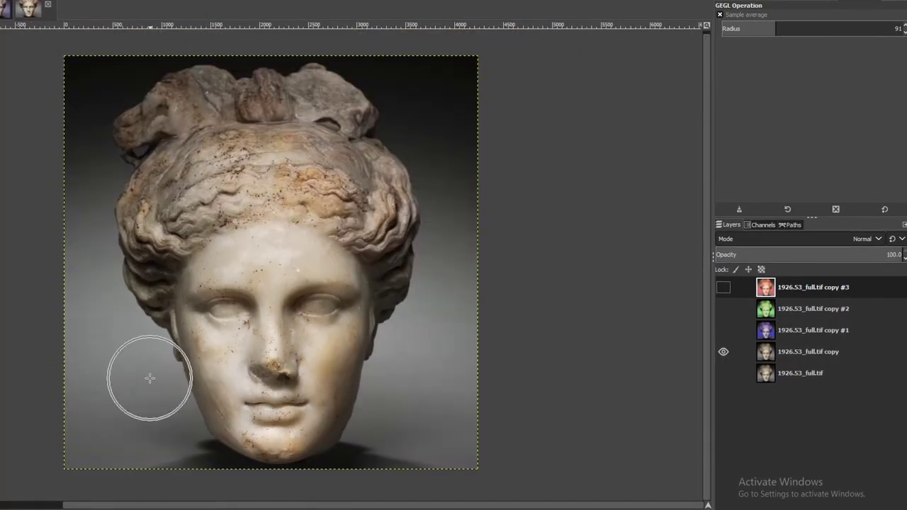
pyautogui.click(722, 309)
pyautogui.click(723, 330)
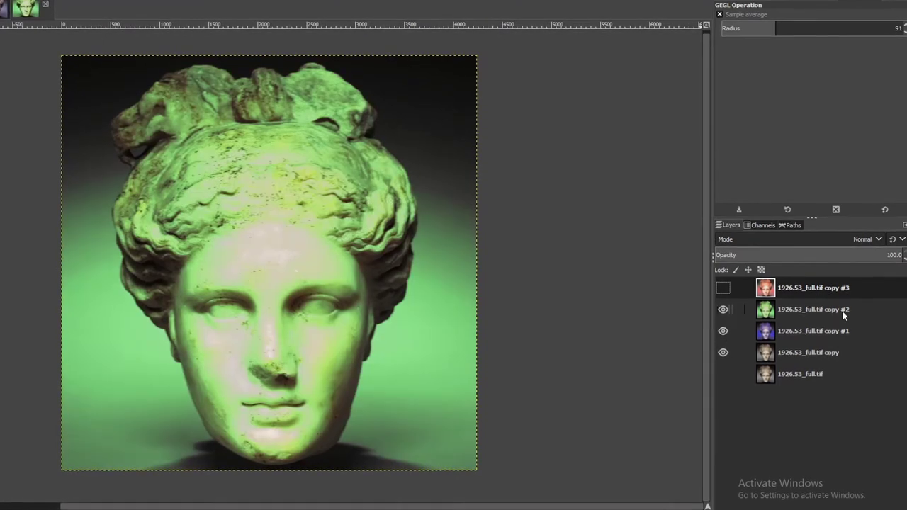
pyautogui.click(722, 288)
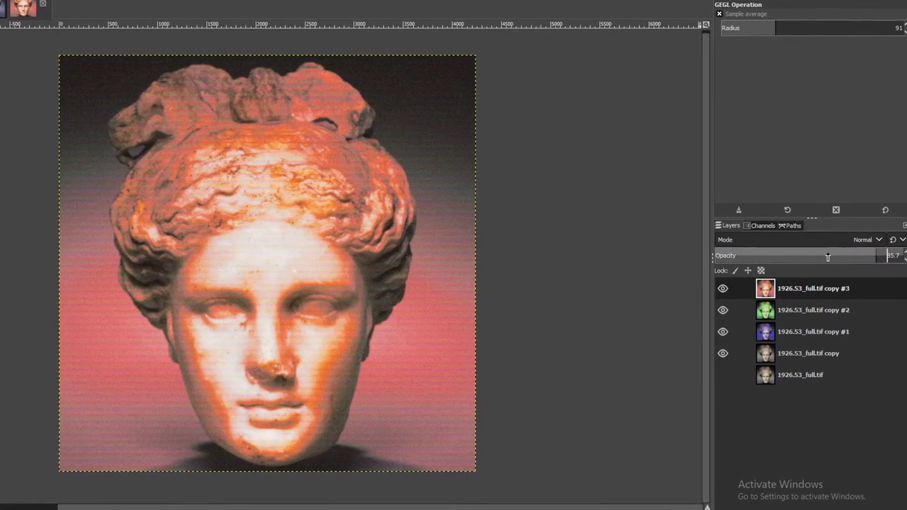
# Lower the tinted copies' opacities: red #3 to about 41, green #2 to 43.3, blue #1 to about 48.7.
pyautogui.moveTo(886, 256); pyautogui.dragTo(812, 258)
pyautogui.click(790, 310)
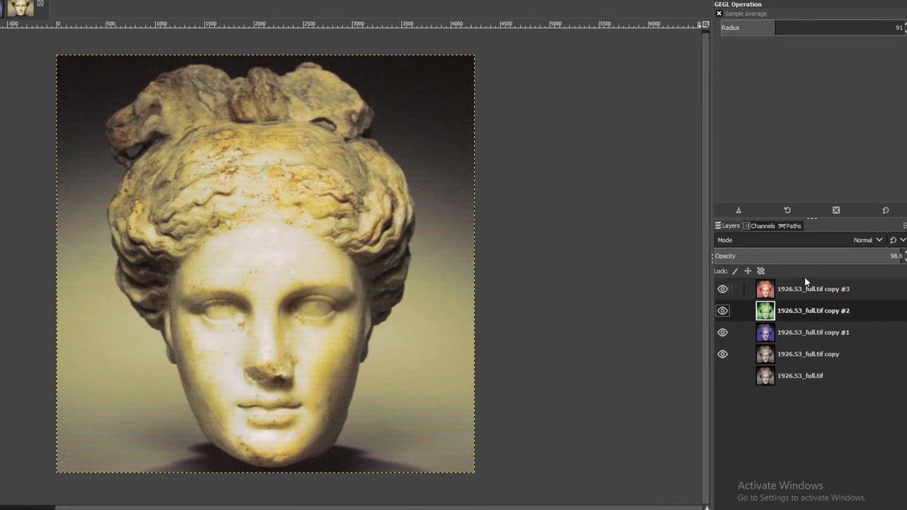
pyautogui.click(804, 256)
pyautogui.click(804, 330)
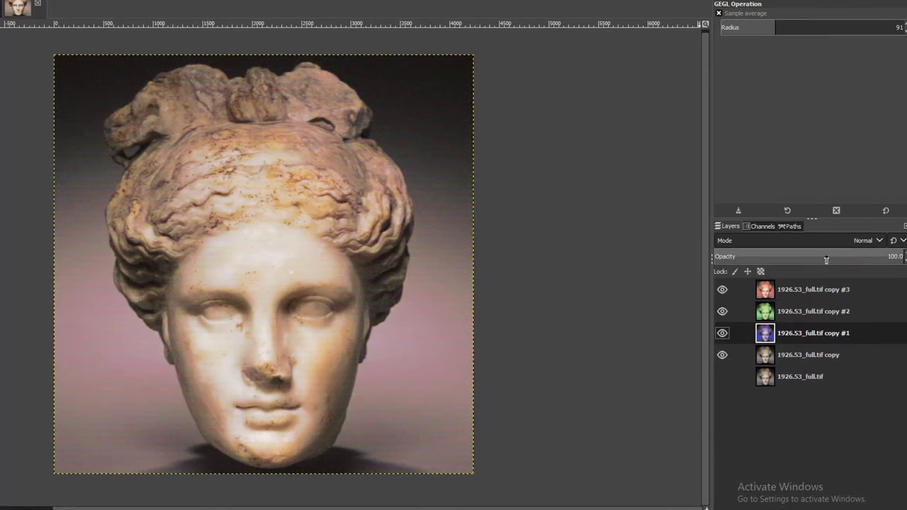
pyautogui.click(805, 256)
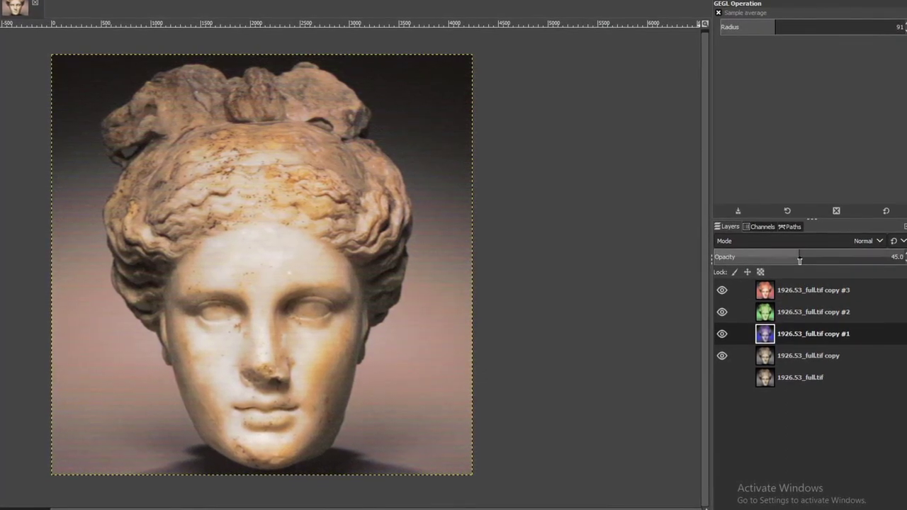
pyautogui.click(801, 290)
pyautogui.click(791, 258)
pyautogui.click(800, 313)
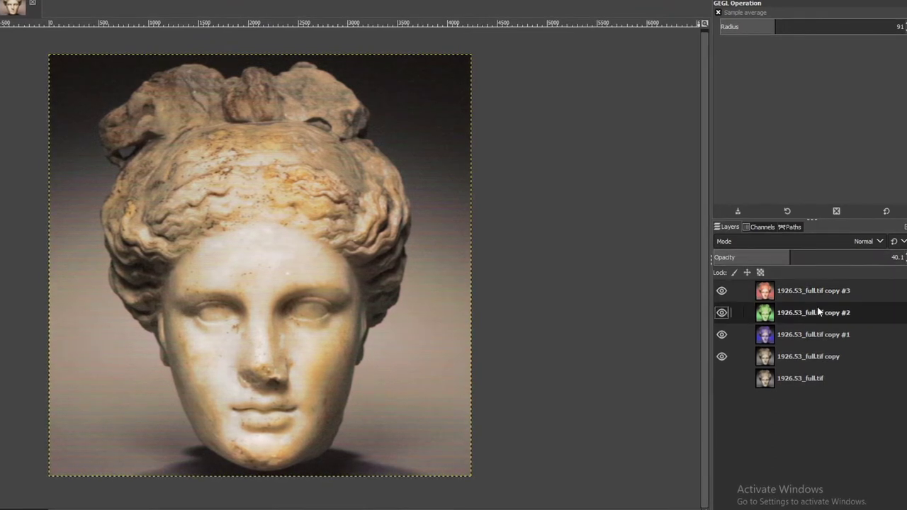
pyautogui.click(821, 258)
pyautogui.click(796, 259)
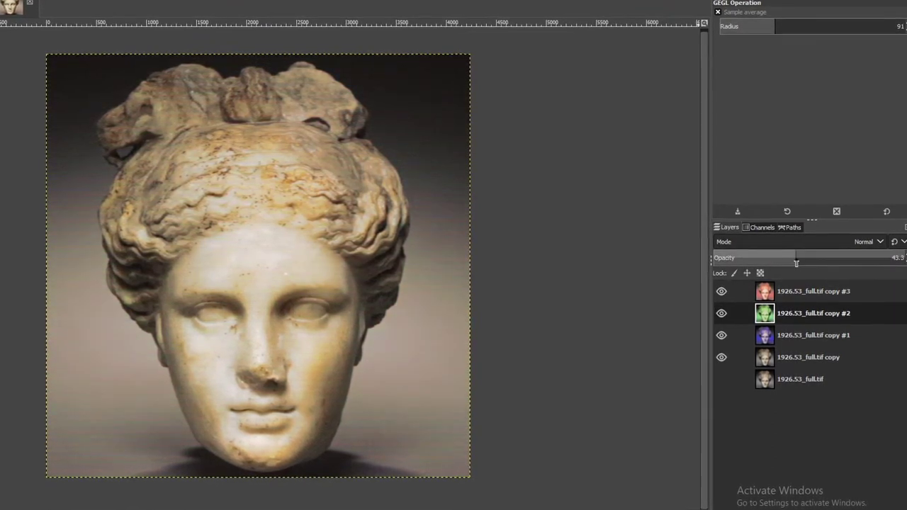
pyautogui.click(830, 333)
# Compare the tinted layers by toggling their visibility, then drop red copy #3 to about a third opacity.
pyautogui.click(721, 336)
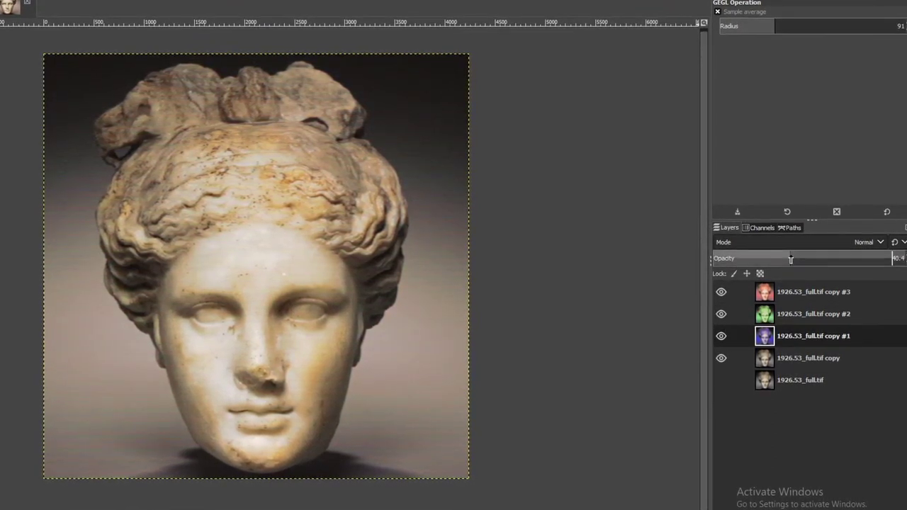
pyautogui.click(722, 300)
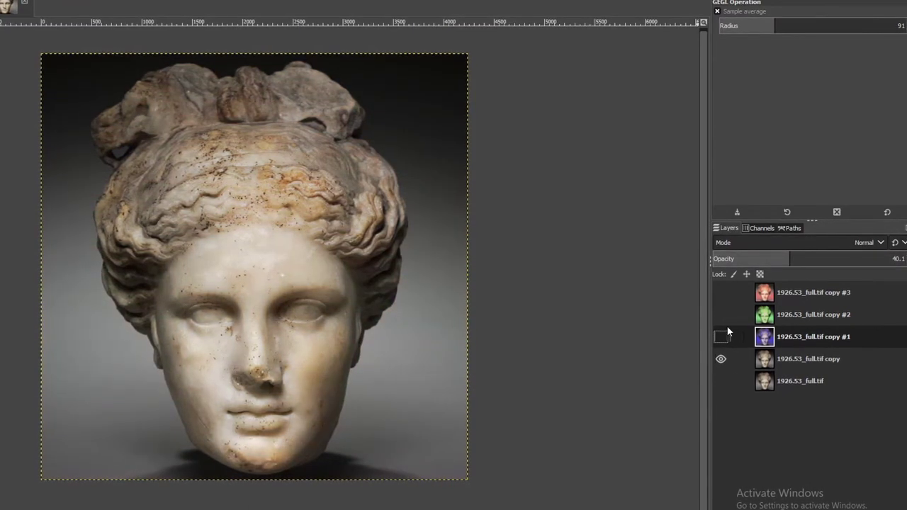
pyautogui.click(722, 295)
pyautogui.click(722, 337)
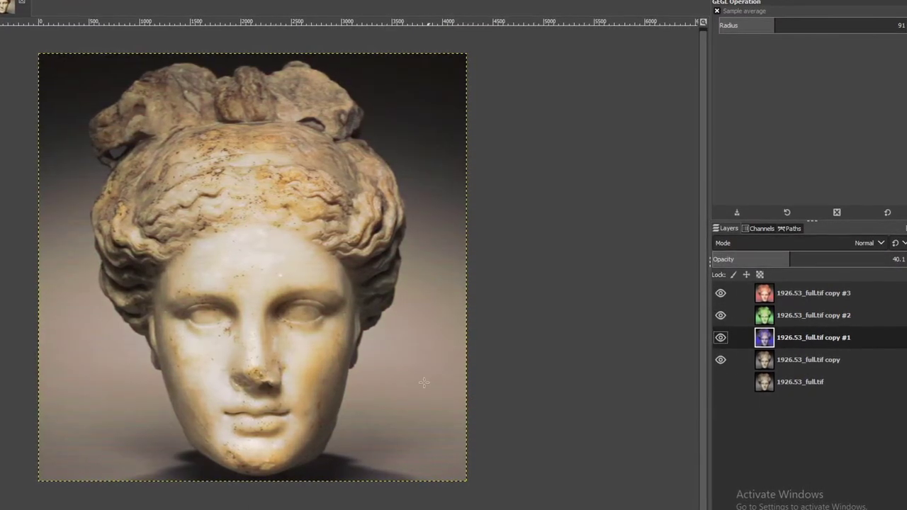
pyautogui.click(832, 359)
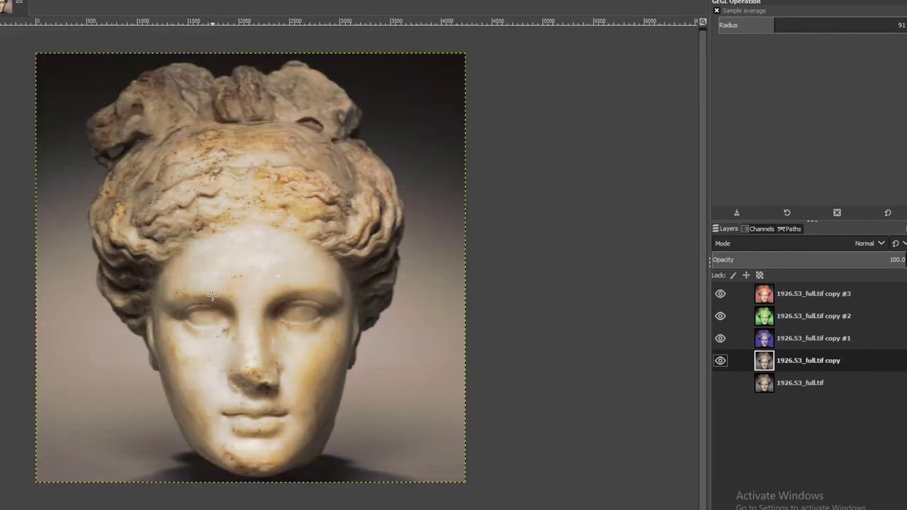
pyautogui.click(848, 297)
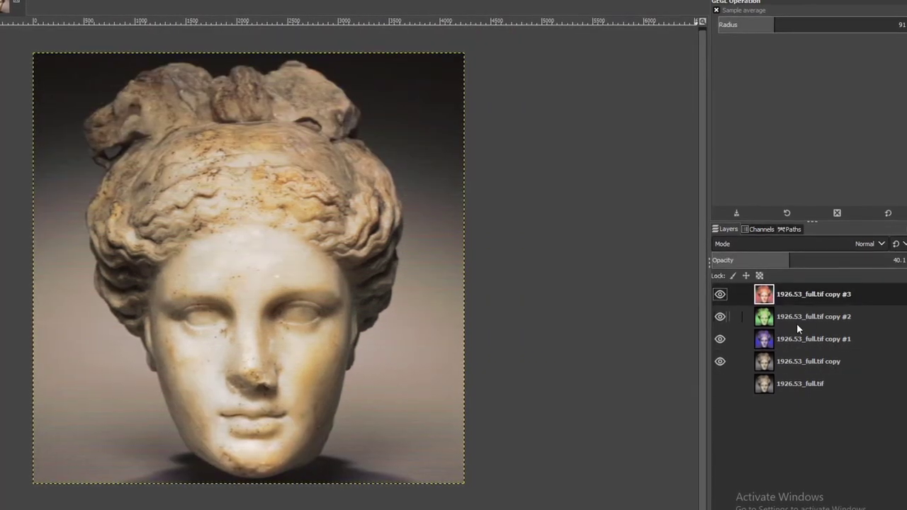
pyautogui.moveTo(804, 261)
pyautogui.mouseDown()
pyautogui.moveTo(707, 277)
pyautogui.moveTo(772, 270)
pyautogui.mouseUp()
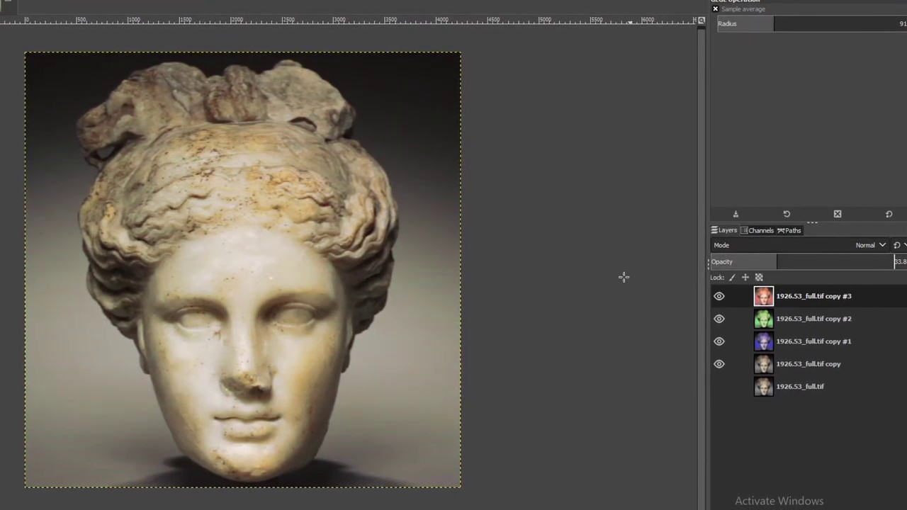
pyautogui.scroll(3, 459, 265)
pyautogui.scroll(-3, 459, 265)
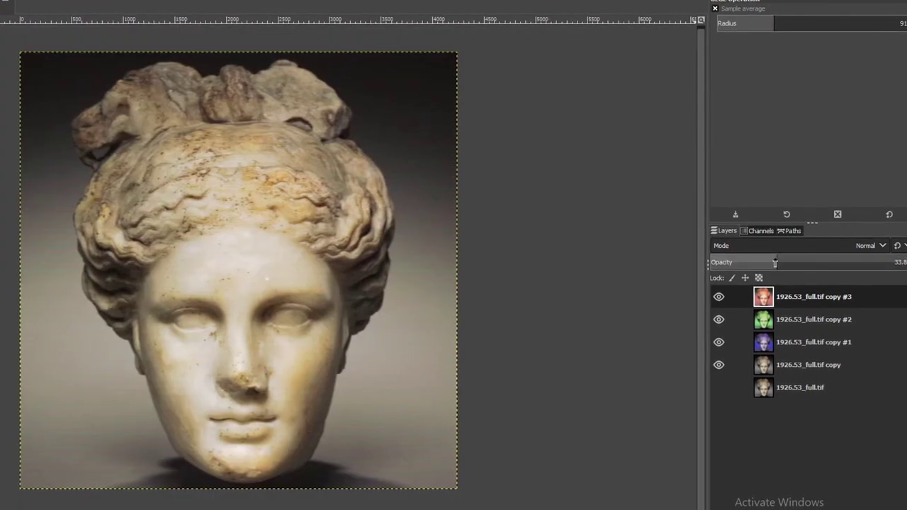
# Raise green copy #2's opacity, fine-tune blue copy #1, and set red copy #3 to about 52.
pyautogui.click(803, 318)
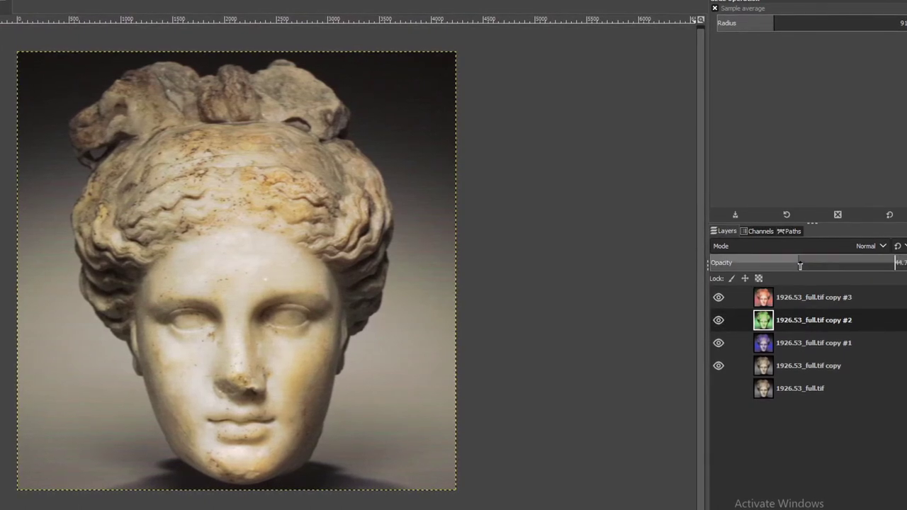
pyautogui.moveTo(799, 263); pyautogui.dragTo(831, 265)
pyautogui.click(822, 297)
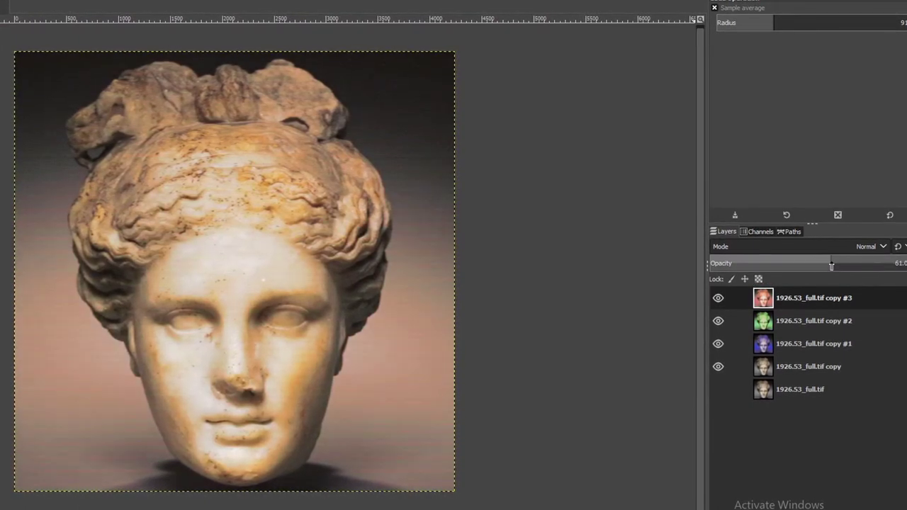
pyautogui.click(815, 344)
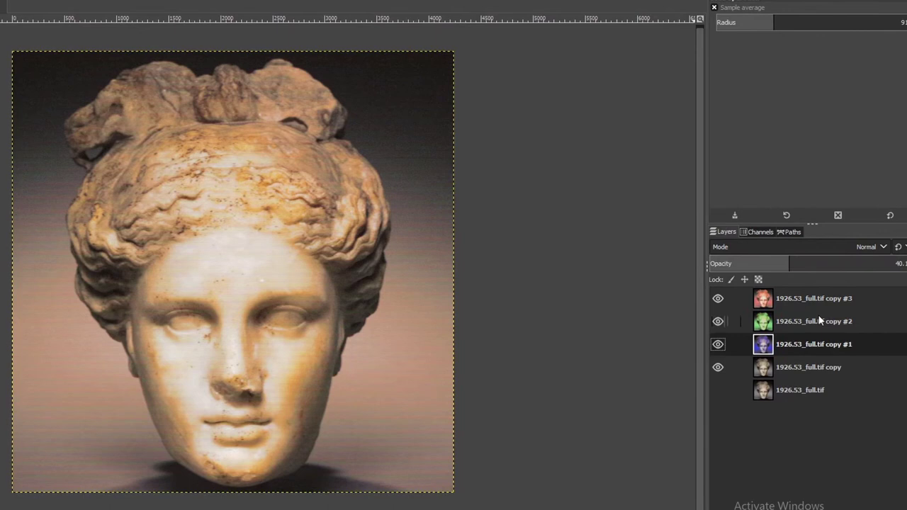
pyautogui.click(836, 264)
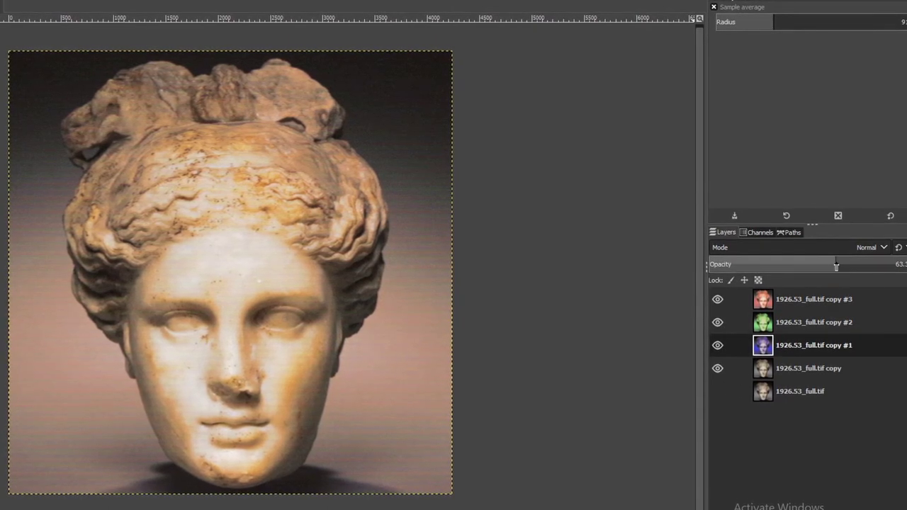
pyautogui.click(827, 264)
pyautogui.click(815, 300)
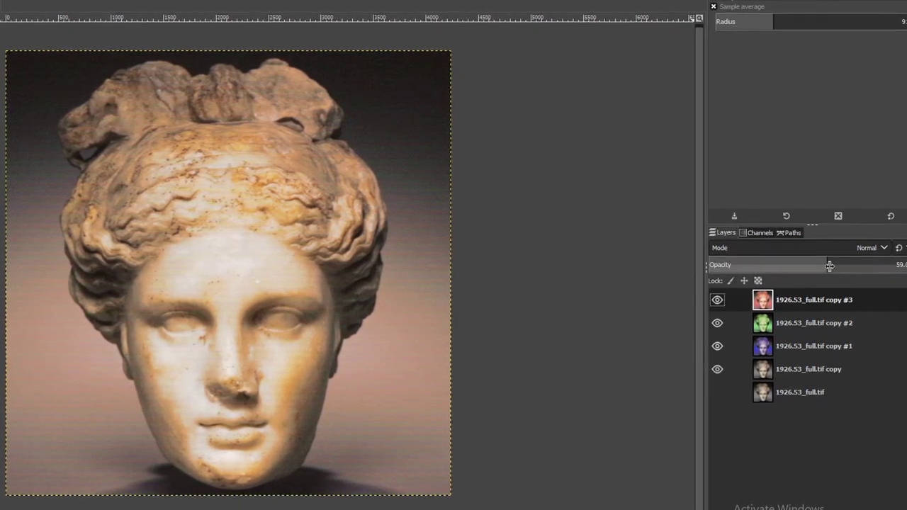
pyautogui.click(814, 265)
pyautogui.click(821, 265)
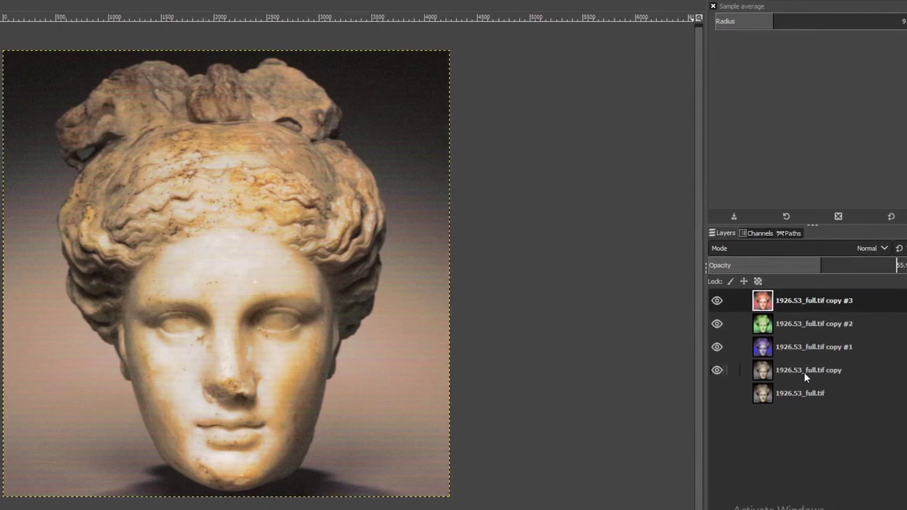
# Settle red copy #3's opacity at about 53.
pyautogui.scroll(3, 134, 304)
pyautogui.scroll(2, 5, 279)
pyautogui.scroll(2, 29, 319)
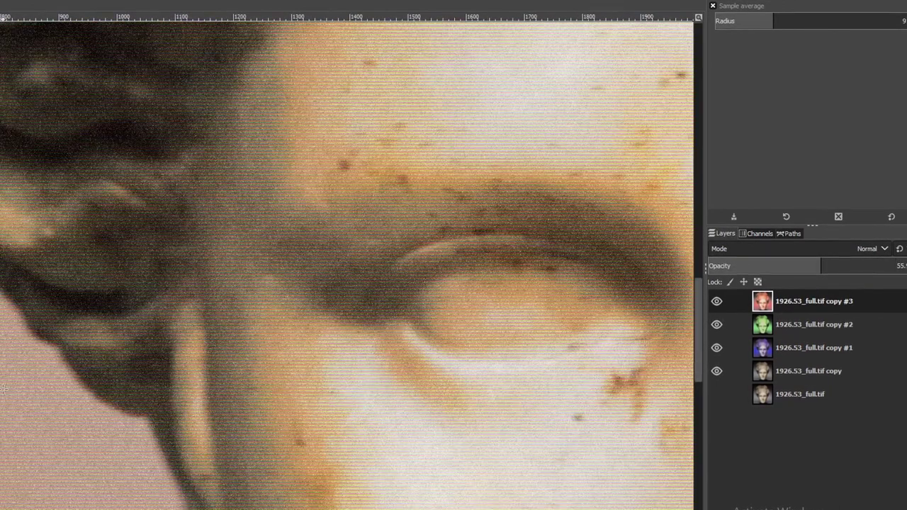
pyautogui.scroll(2, 71, 376)
pyautogui.scroll(-4, 113, 402)
pyautogui.scroll(-1, 114, 402)
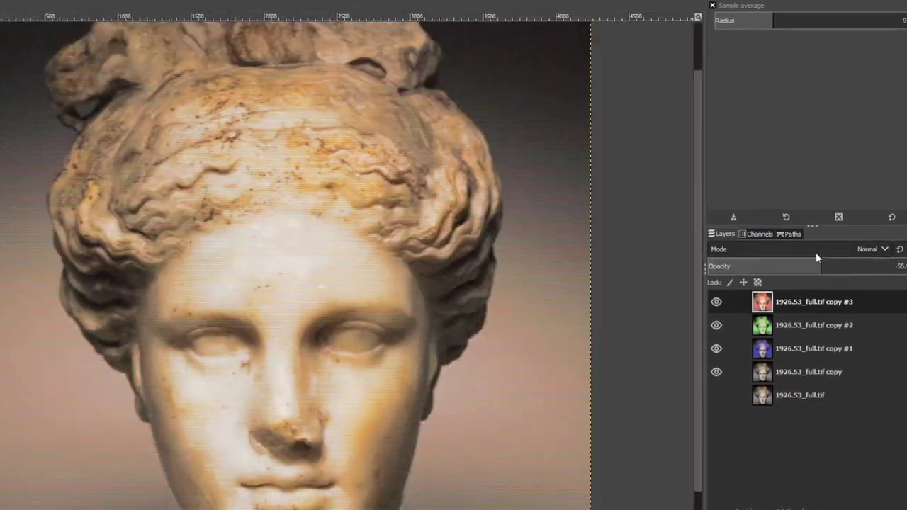
pyautogui.click(795, 266)
pyautogui.moveTo(802, 269); pyautogui.dragTo(816, 268)
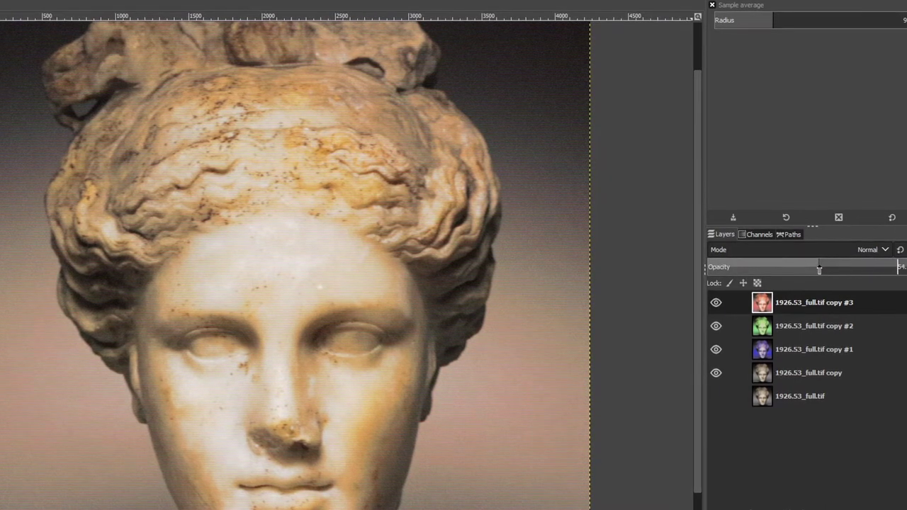
# Merge the red and green copies down twice into a single tinted copy #1 layer.
pyautogui.scroll(-1, 471, 321)
pyautogui.rightClick(805, 302)
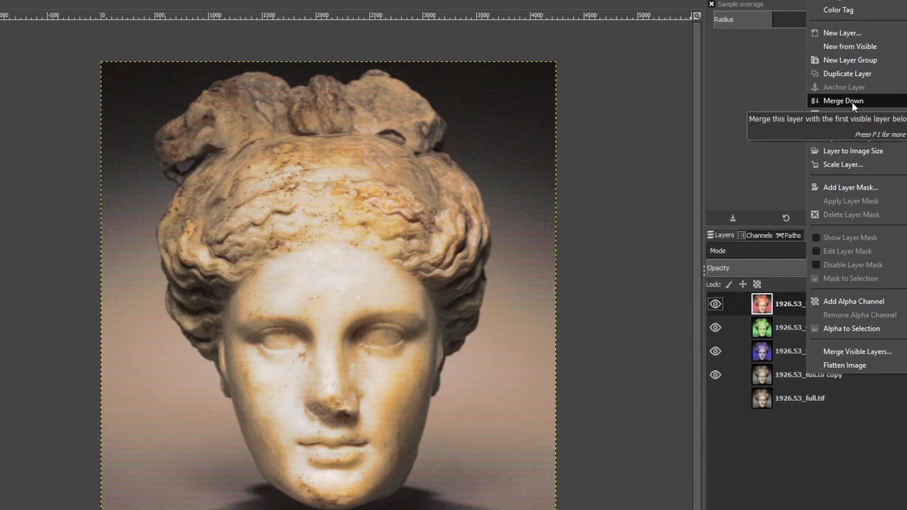
pyautogui.click(851, 101)
pyautogui.rightClick(819, 302)
pyautogui.click(777, 101)
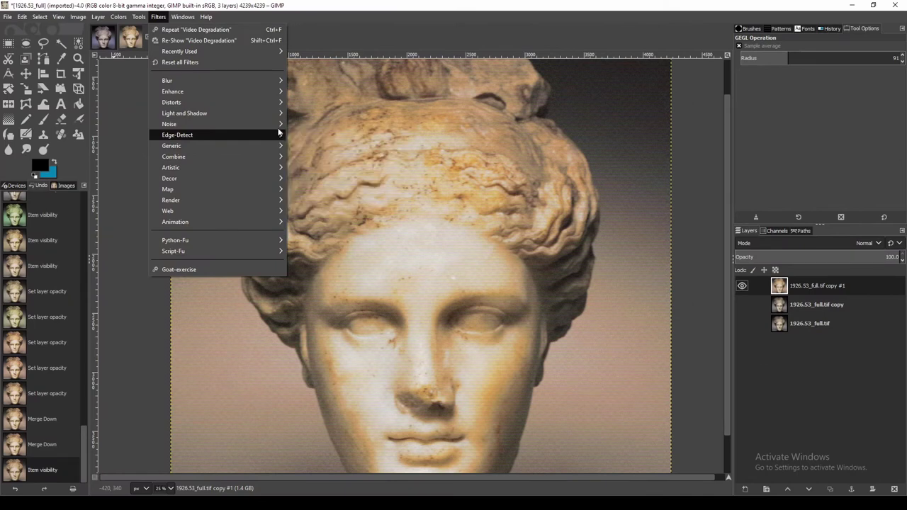
pyautogui.moveTo(212, 124)
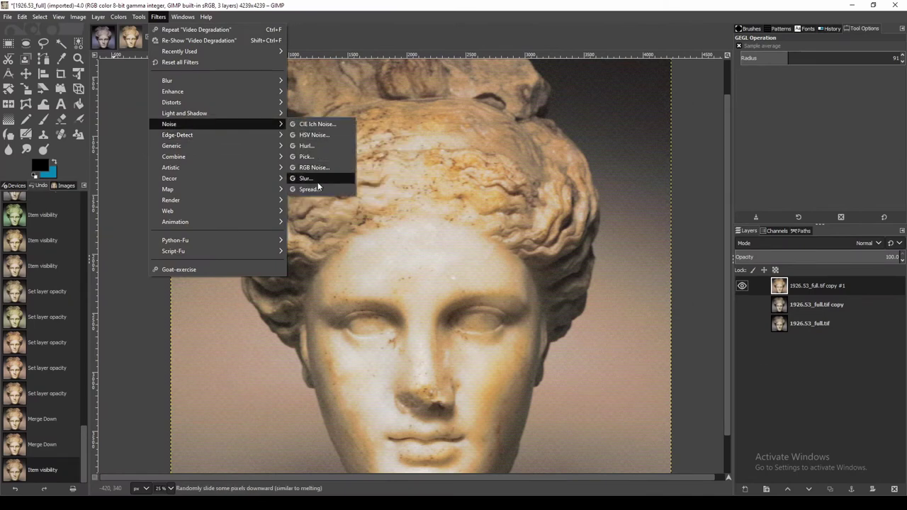
# Apply a Spread of 9 pixels horizontally and vertically to the merged tinted layer, with the plain copy shown.
pyautogui.click(312, 189)
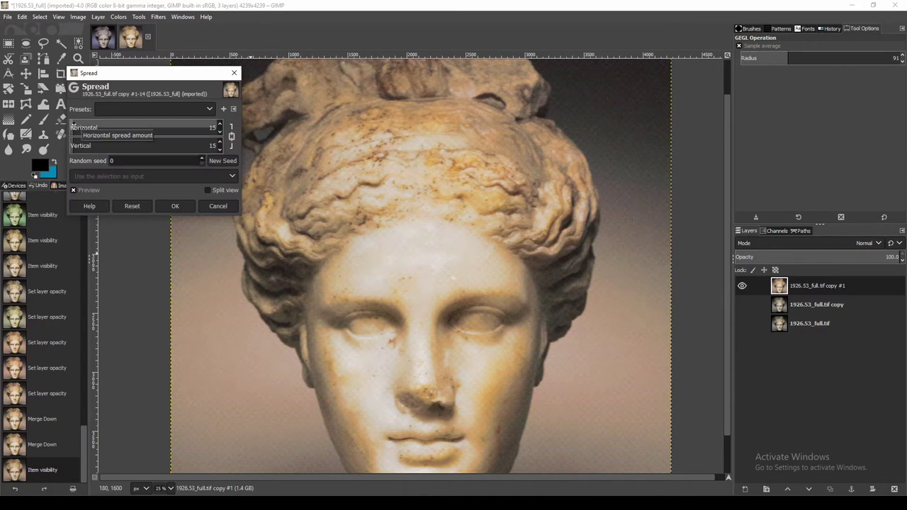
pyautogui.moveTo(74, 127); pyautogui.dragTo(79, 128)
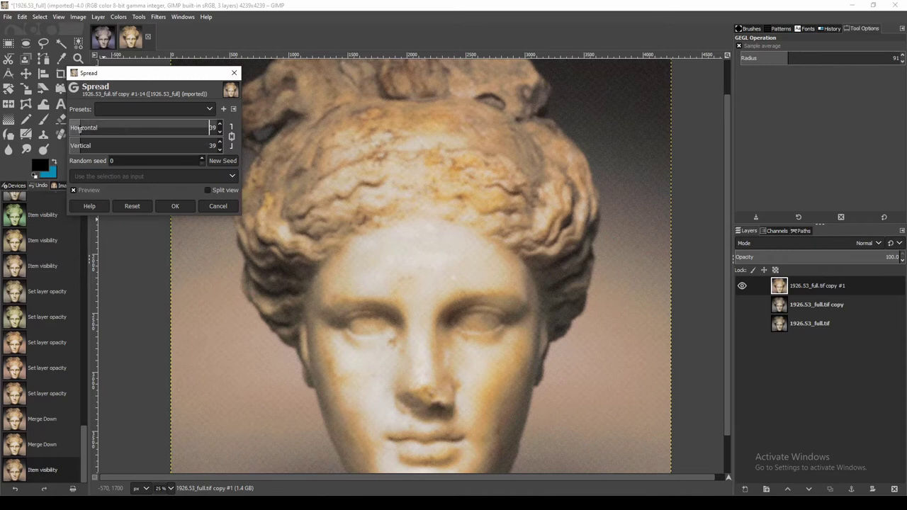
pyautogui.click(742, 304)
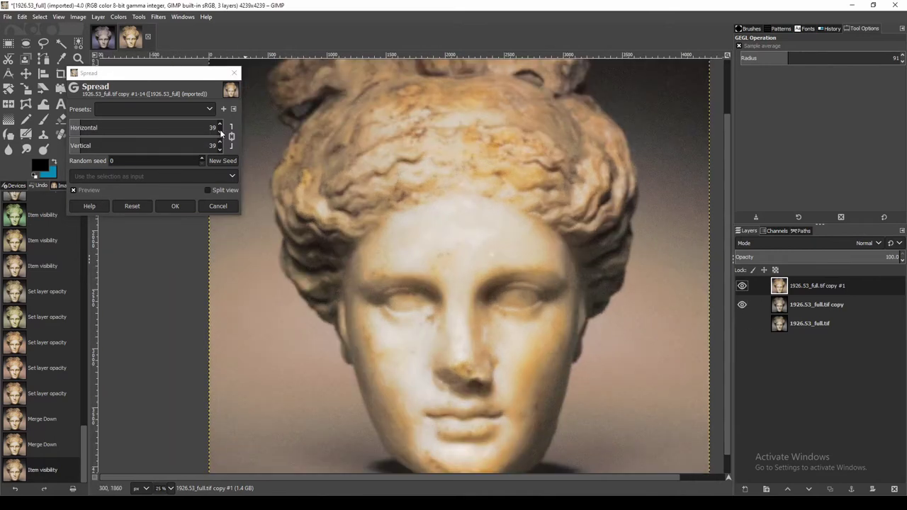
pyautogui.moveTo(220, 133); pyautogui.dragTo(223, 134)
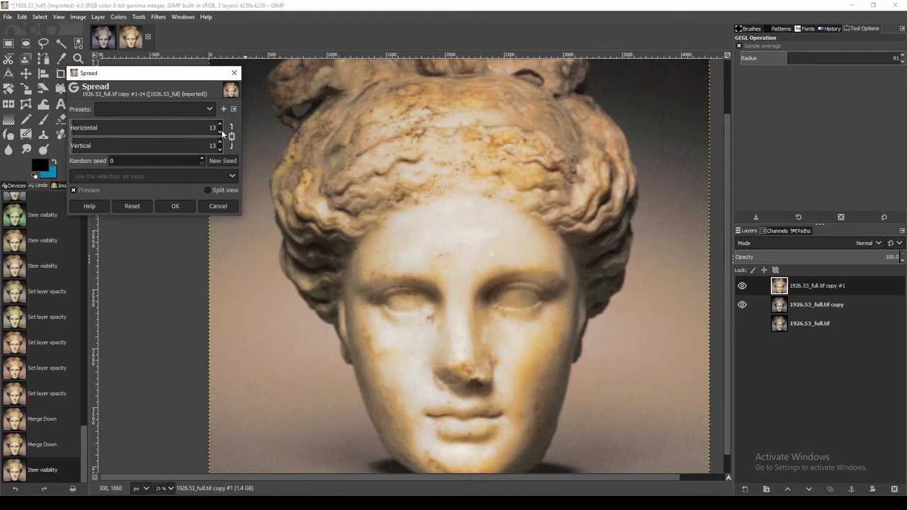
pyautogui.click(220, 125)
pyautogui.write('9')
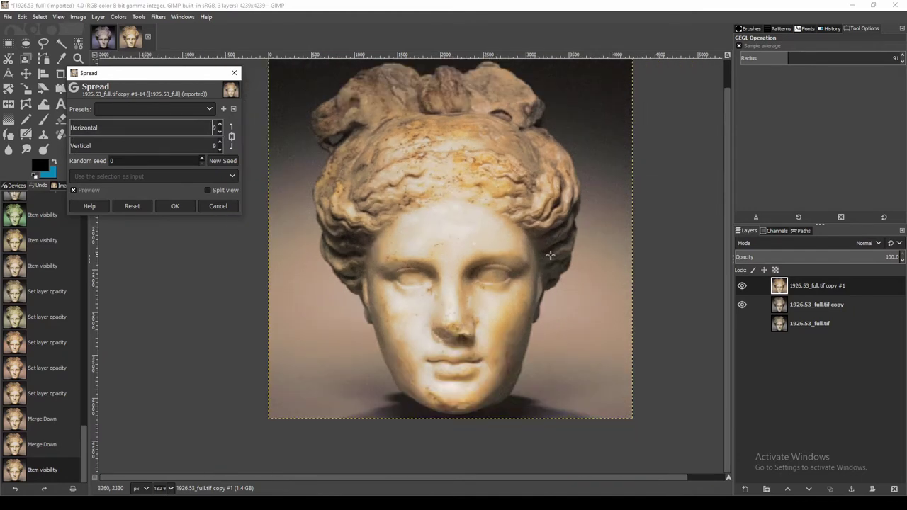
pyautogui.click(172, 206)
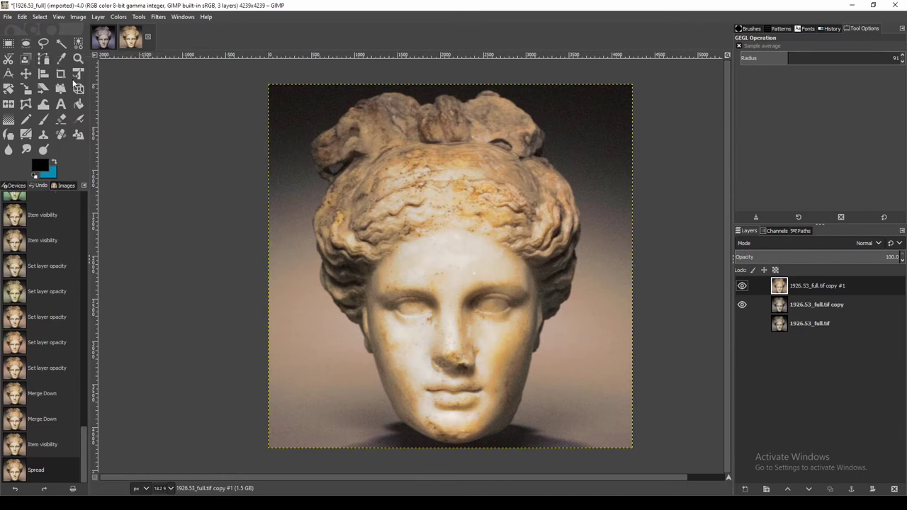
pyautogui.click(9, 44)
# Shift a horizontal band across the face sideways with the Shift filter, then deselect.
pyautogui.moveTo(350, 348)
pyautogui.mouseDown()
pyautogui.moveTo(434, 370)
pyautogui.moveTo(629, 367)
pyautogui.mouseUp()
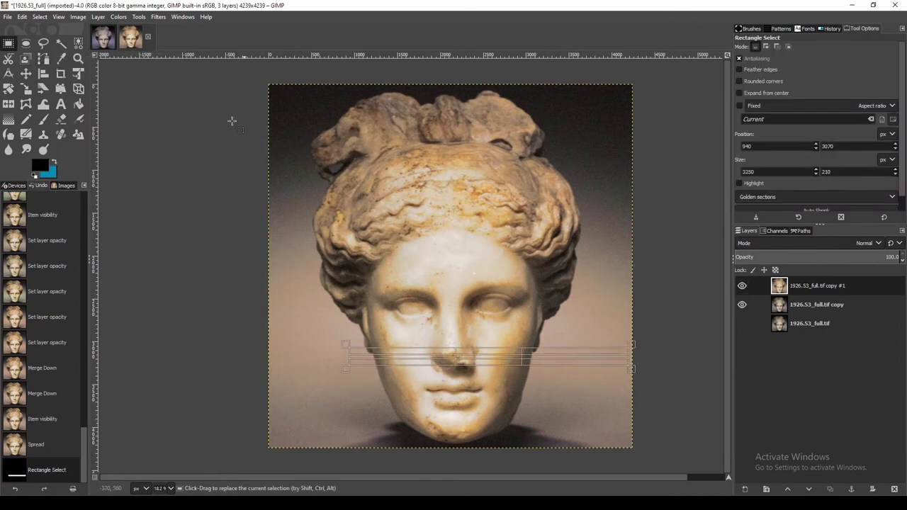
pyautogui.click(158, 17)
pyautogui.click(158, 17)
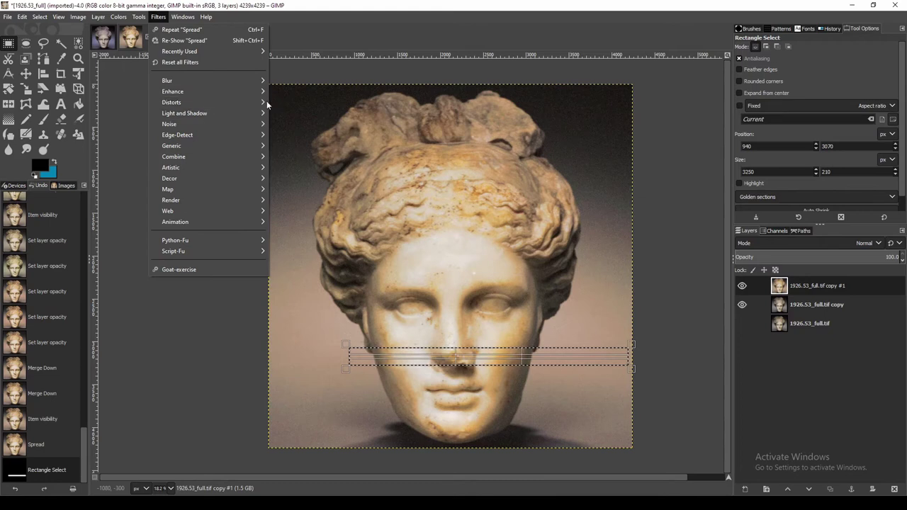
pyautogui.click(288, 190)
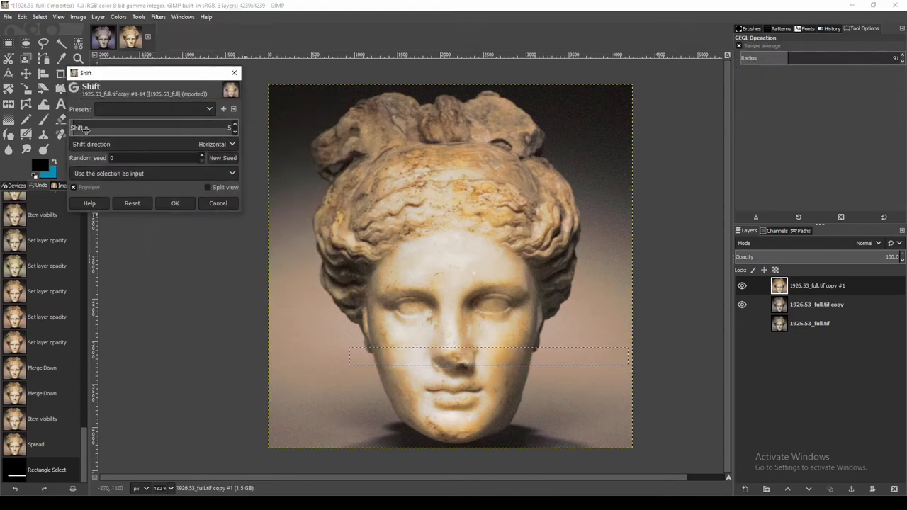
pyautogui.moveTo(78, 129); pyautogui.dragTo(118, 135)
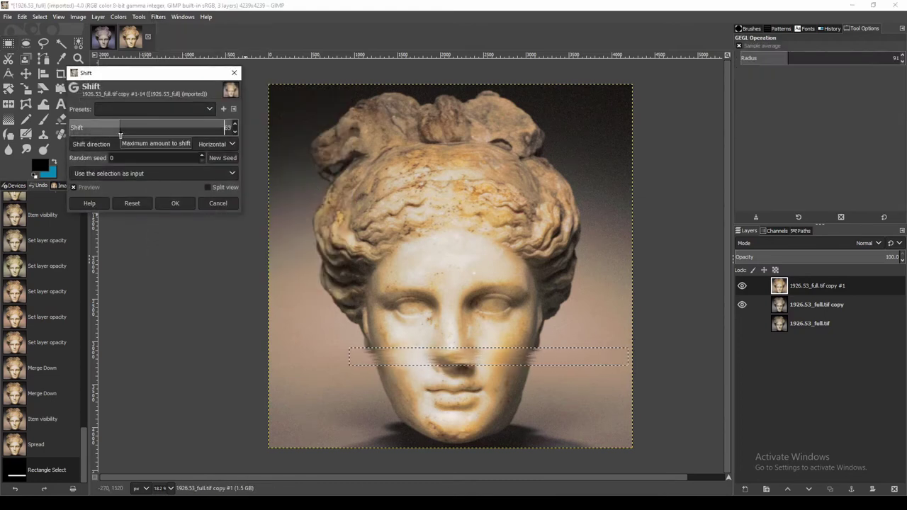
pyautogui.click(175, 203)
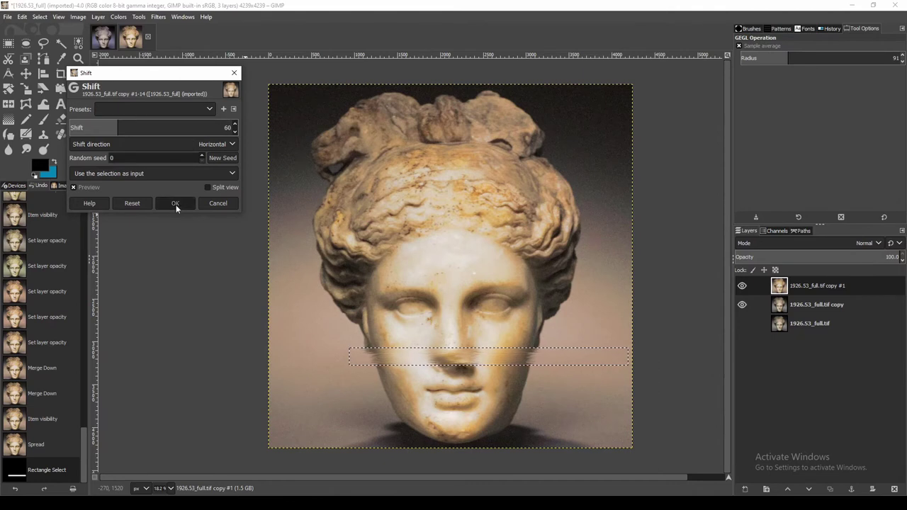
pyautogui.hotkey('shift', 'ctrl', 'f')
pyautogui.click(235, 72)
# Shift a thin full-width strip along the image bottom horizontally by 184, then clear the selection.
pyautogui.click(573, 247)
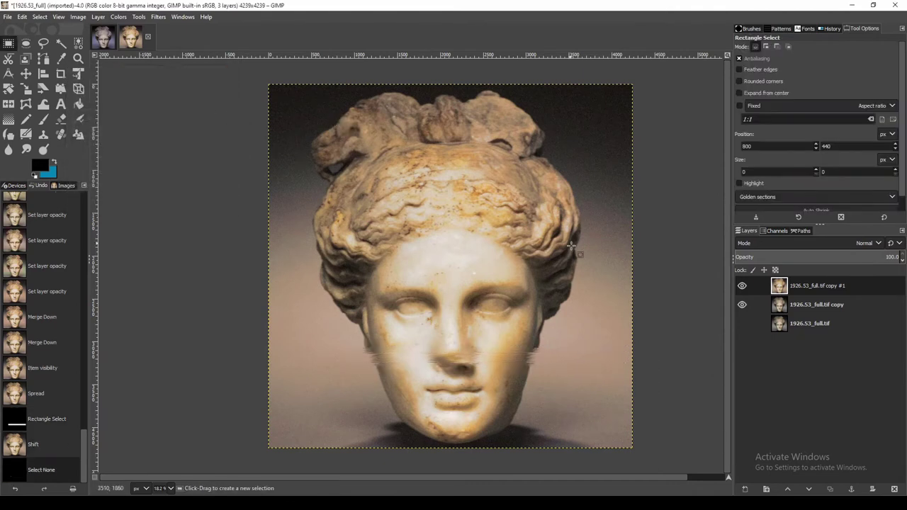
pyautogui.moveTo(462, 431)
pyautogui.mouseDown()
pyautogui.moveTo(632, 450)
pyautogui.moveTo(593, 452)
pyautogui.mouseUp()
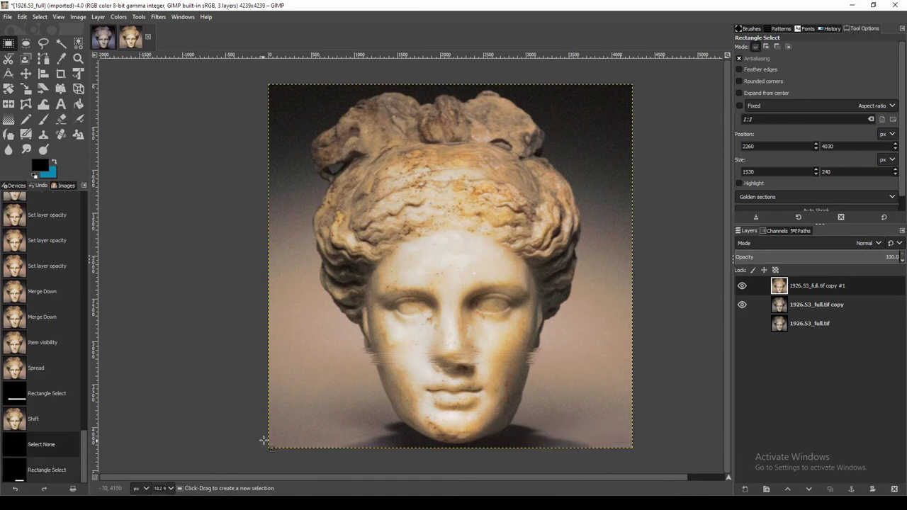
pyautogui.moveTo(264, 441); pyautogui.dragTo(645, 452)
pyautogui.click(137, 17)
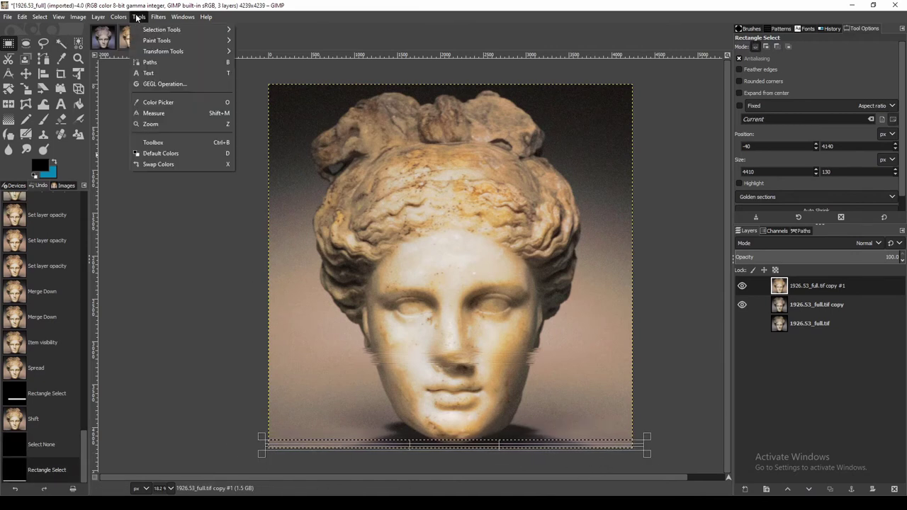
pyautogui.click(305, 221)
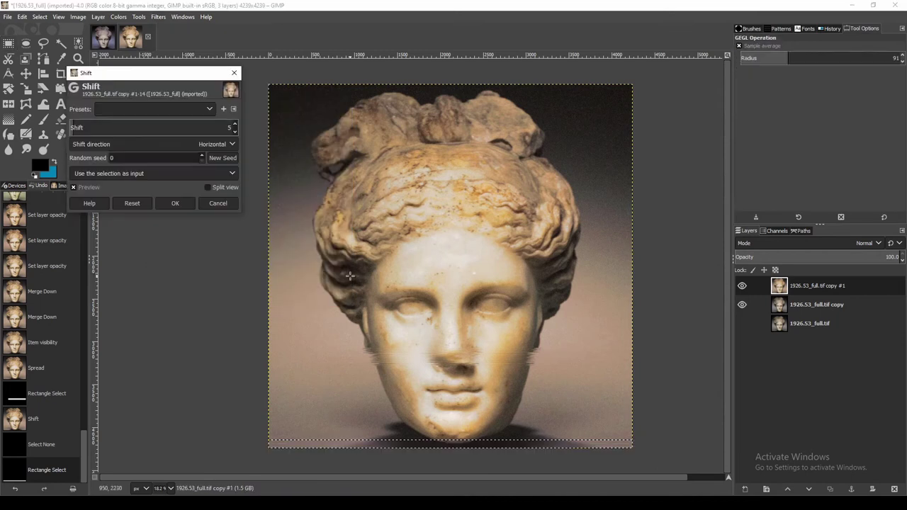
pyautogui.moveTo(124, 131); pyautogui.dragTo(215, 133)
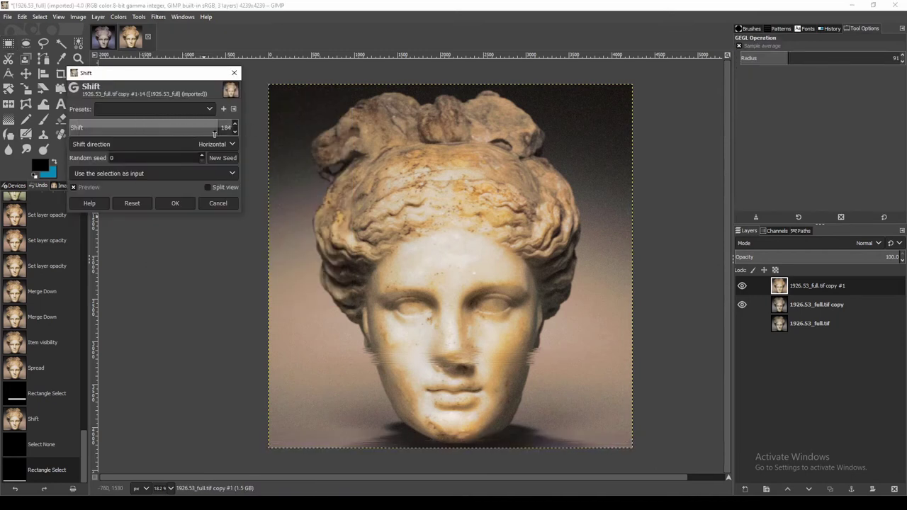
pyautogui.click(175, 202)
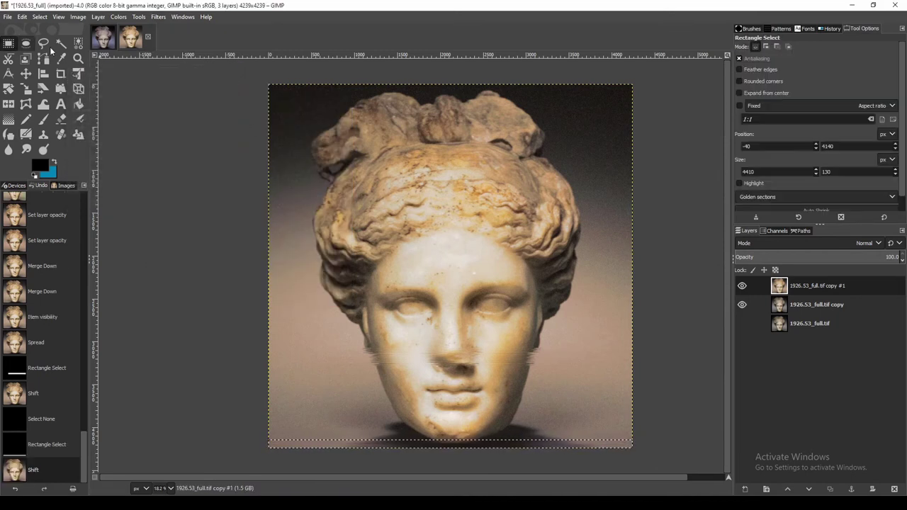
pyautogui.click(354, 94)
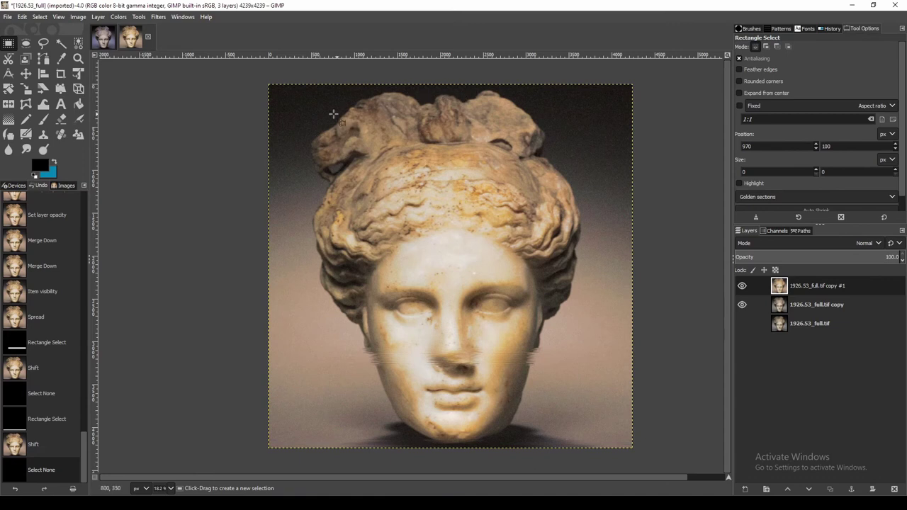
# Shift a thin strip across the top of the image through the hair, then clear the selection.
pyautogui.moveTo(260, 114); pyautogui.dragTo(644, 120)
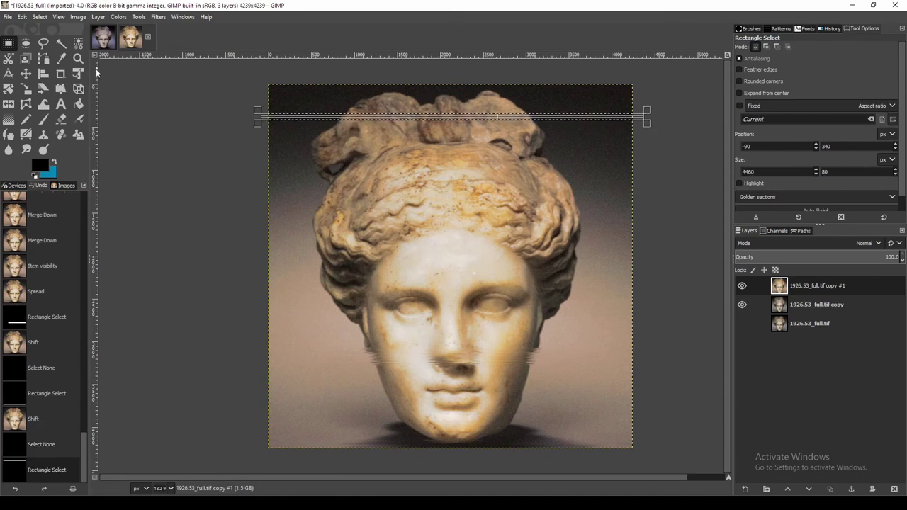
pyautogui.click(156, 17)
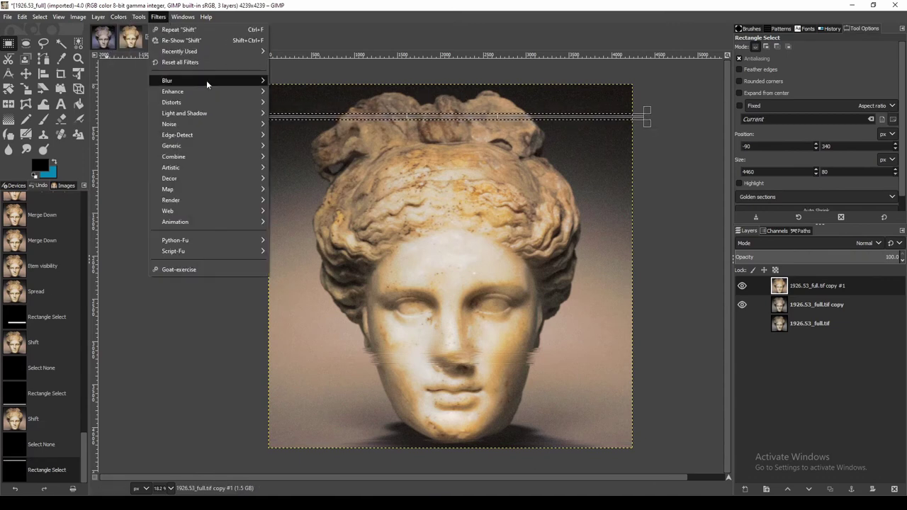
pyautogui.moveTo(184, 102)
pyautogui.click(322, 210)
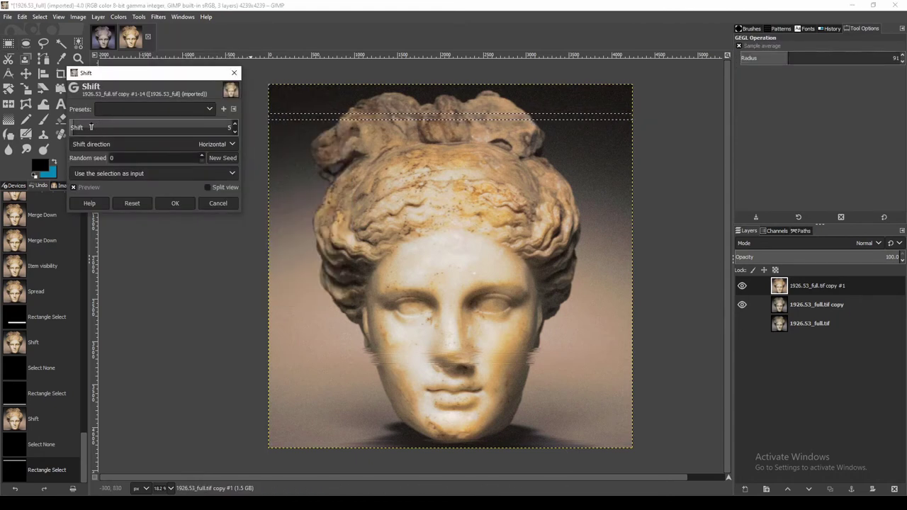
pyautogui.press('Return')
pyautogui.hotkey('ctrl', 'shift', 'f')
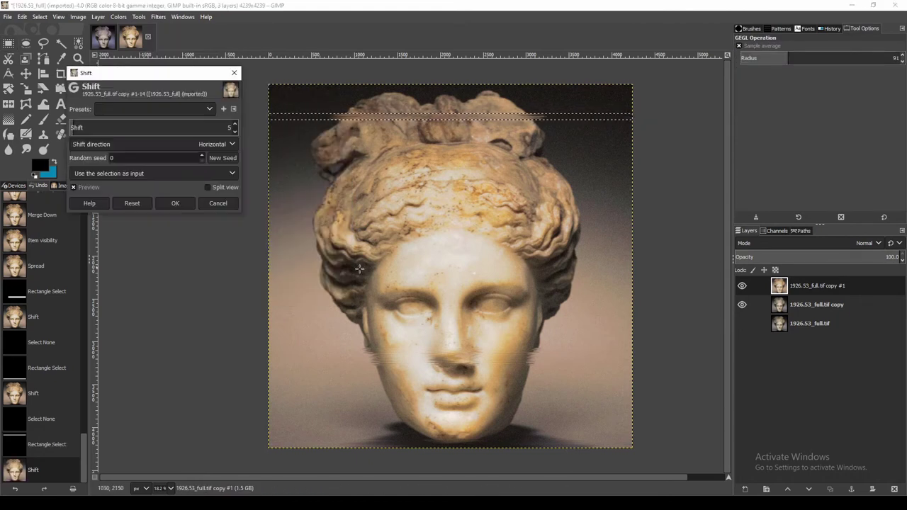
pyautogui.click(234, 72)
pyautogui.moveTo(304, 213); pyautogui.dragTo(308, 214)
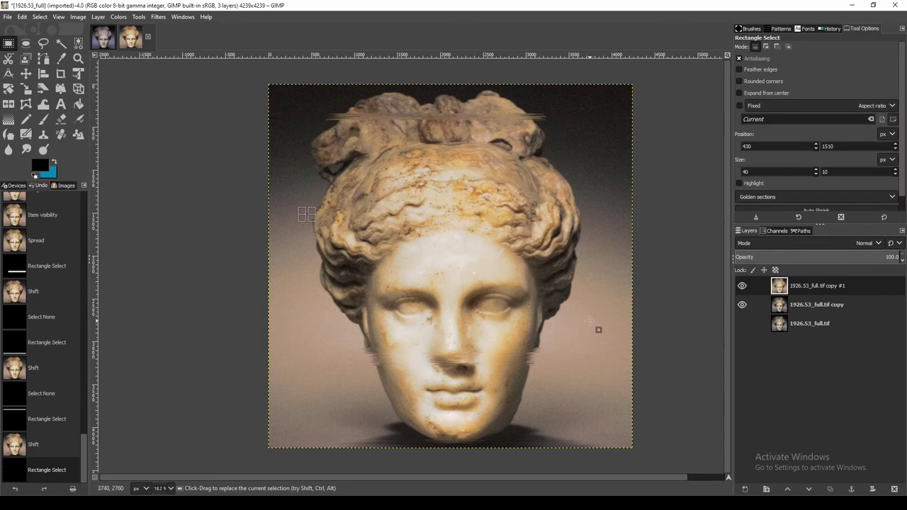
pyautogui.click(589, 321)
# Set the top copy #1 layer's opacity to 79.1, then make the middle copy layer active.
pyautogui.click(846, 257)
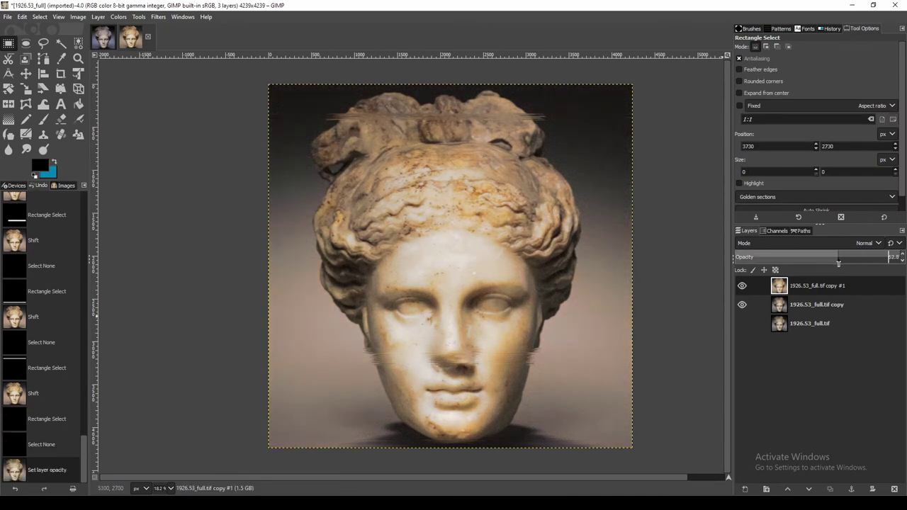
pyautogui.moveTo(809, 265); pyautogui.dragTo(731, 264)
pyautogui.moveTo(798, 258)
pyautogui.mouseDown()
pyautogui.moveTo(881, 252)
pyautogui.moveTo(845, 260)
pyautogui.moveTo(868, 256)
pyautogui.mouseUp()
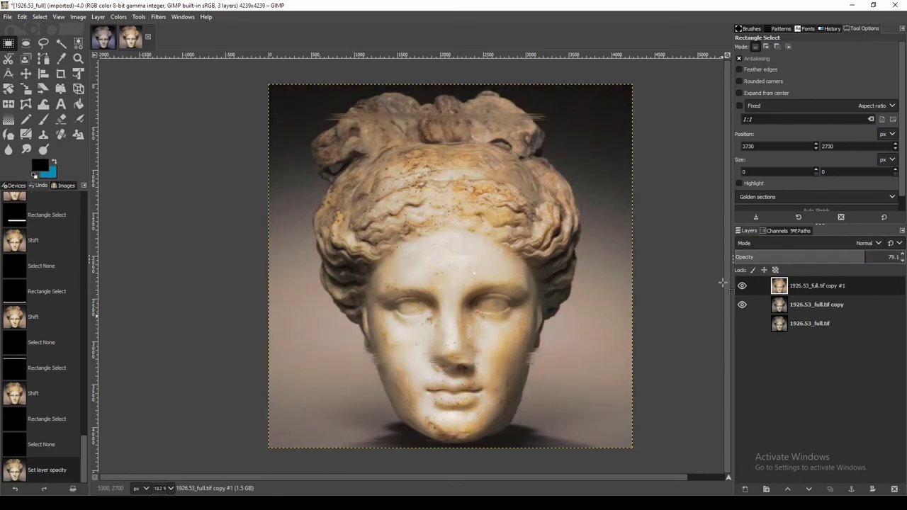
pyautogui.click(741, 286)
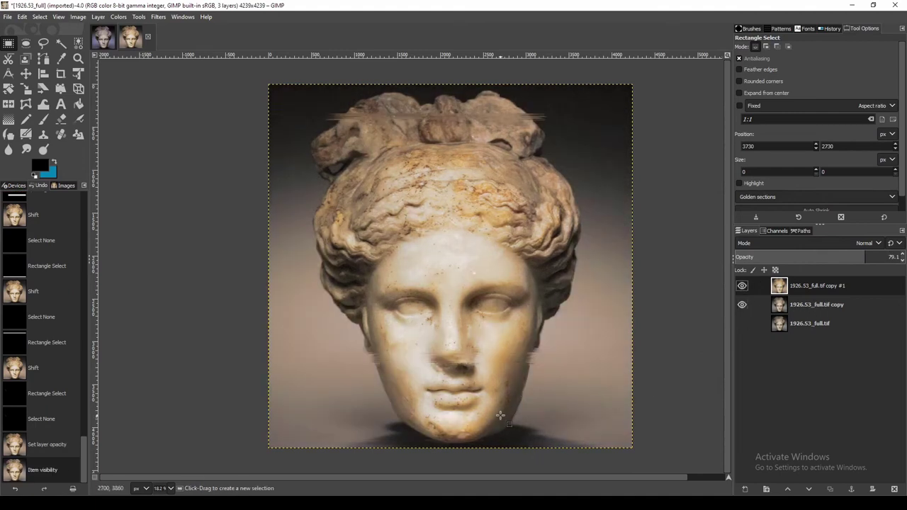
pyautogui.scroll(2, 500, 415)
pyautogui.scroll(3, 525, 414)
pyautogui.scroll(-4, 549, 412)
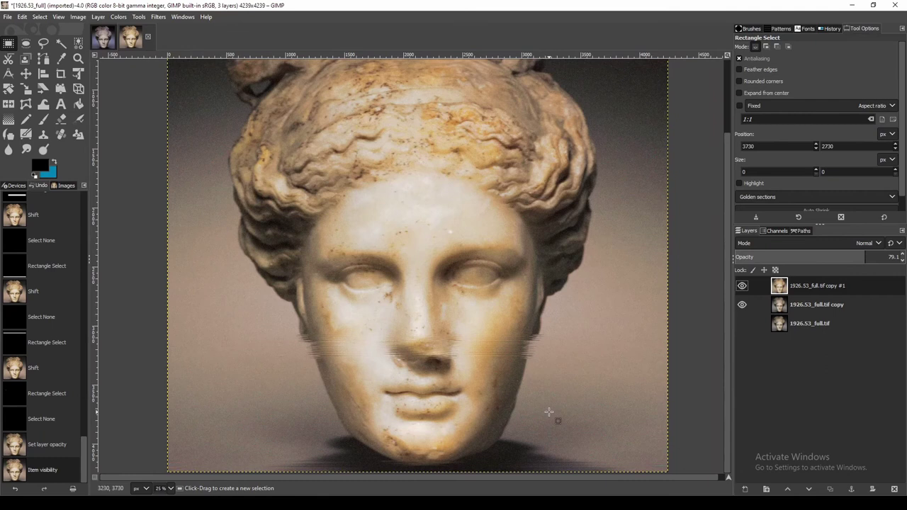
pyautogui.scroll(-1, 549, 411)
pyautogui.click(814, 304)
pyautogui.click(139, 17)
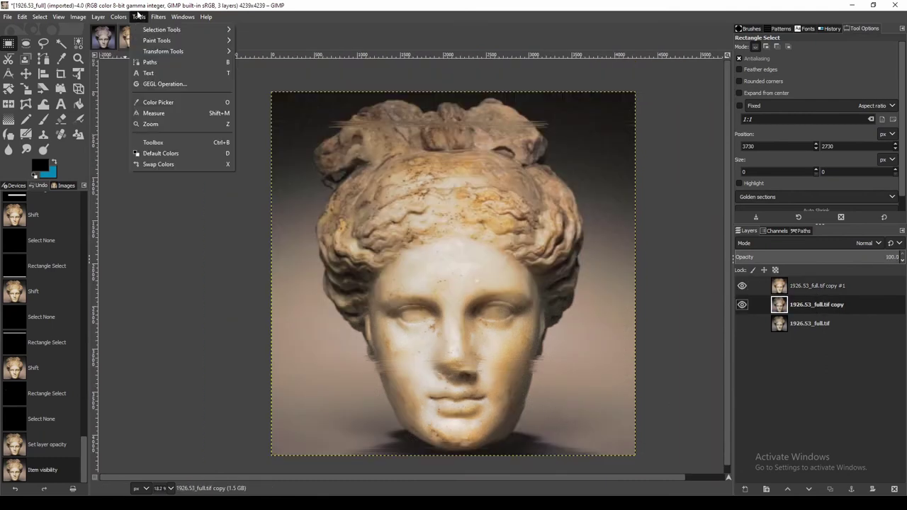
pyautogui.moveTo(172, 102)
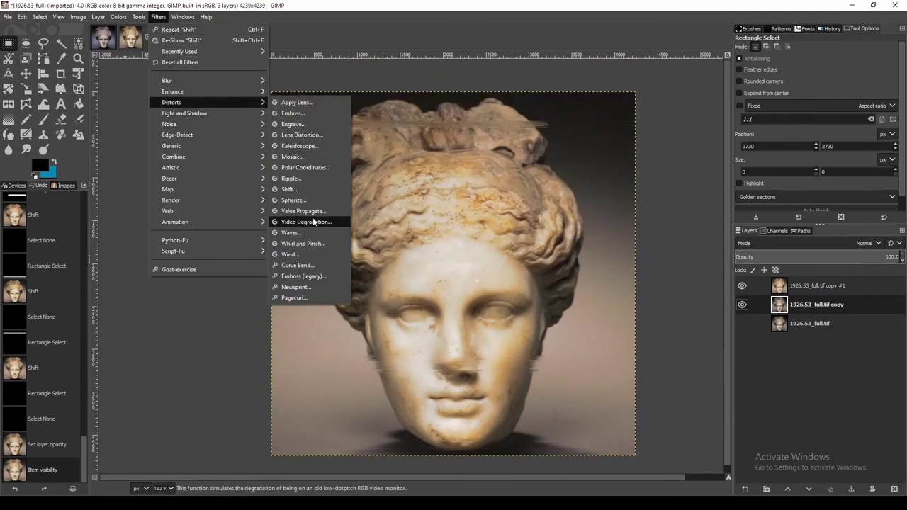
# Set up Video Degradation with the Wide striped pattern and Additive unchecked.
pyautogui.click(314, 222)
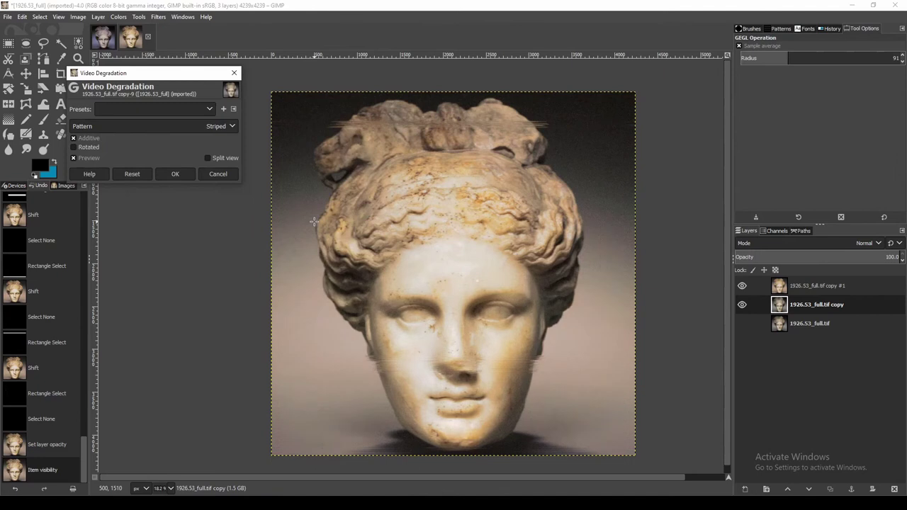
pyautogui.click(103, 126)
pyautogui.click(117, 184)
pyautogui.click(162, 109)
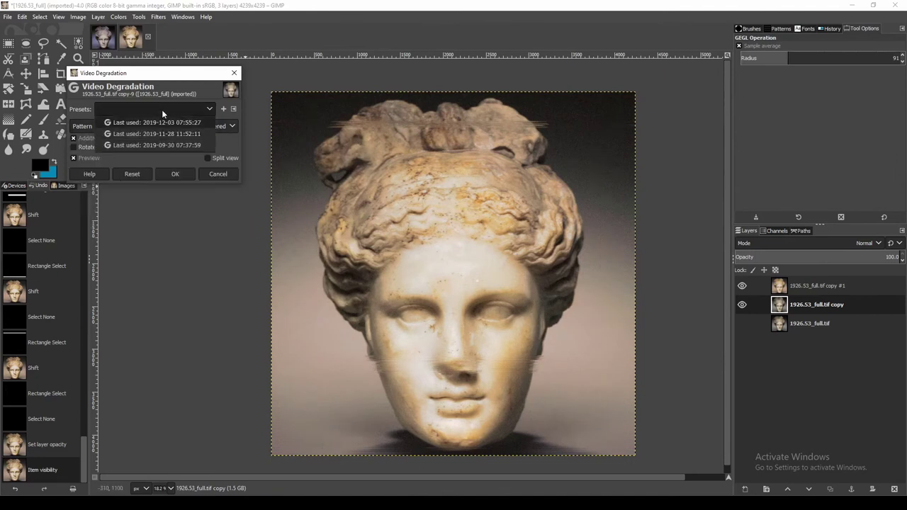
pyautogui.click(153, 126)
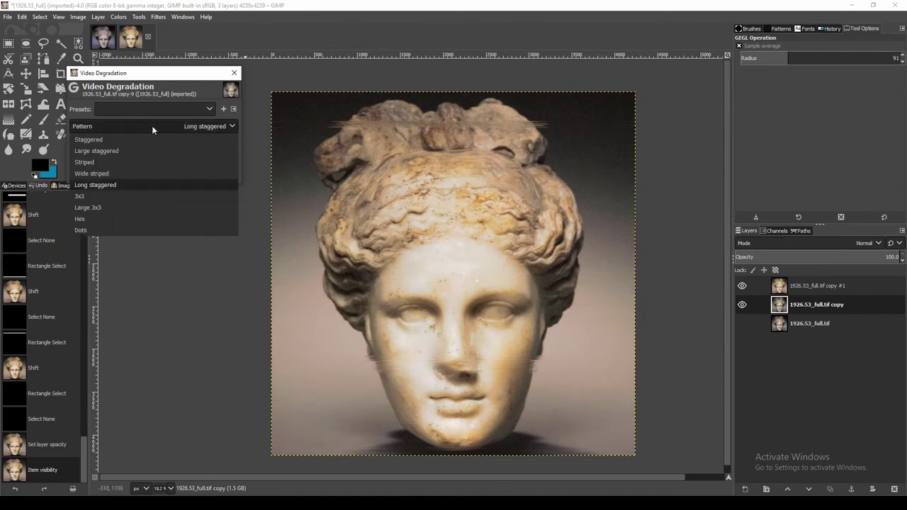
pyautogui.click(136, 173)
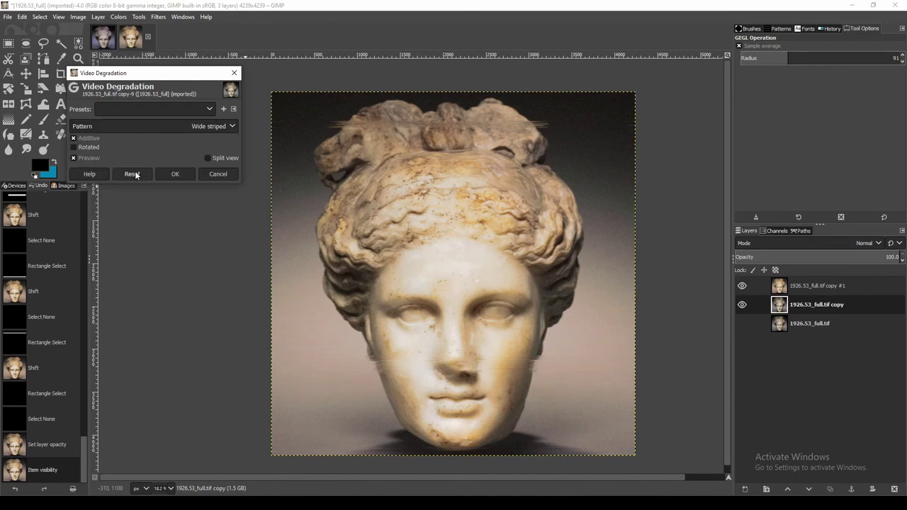
pyautogui.click(80, 139)
# Compare the stripes with the top layer hidden and the preview toggled, then apply the effect.
pyautogui.click(742, 286)
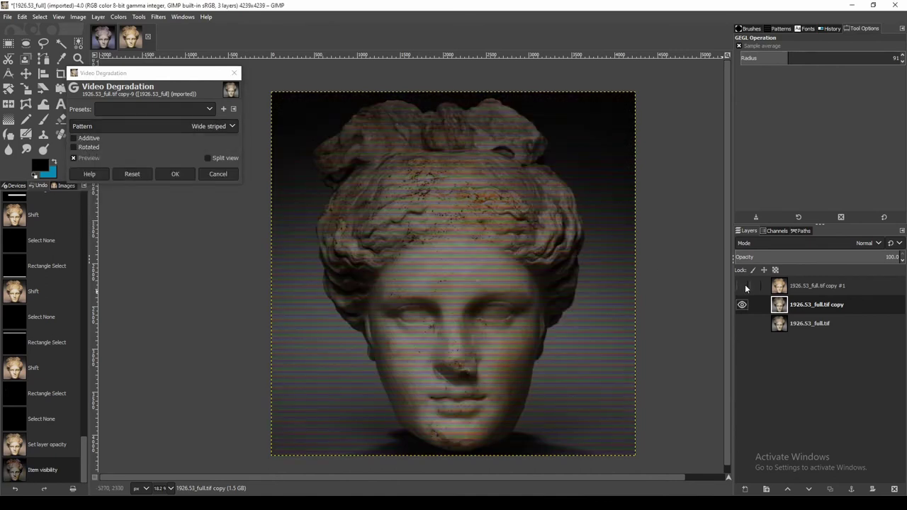
pyautogui.click(83, 139)
pyautogui.click(83, 139)
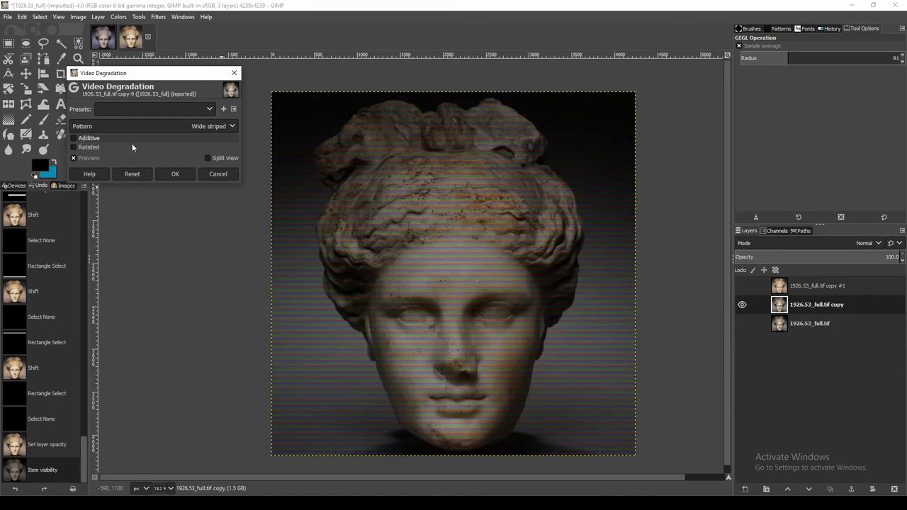
pyautogui.click(742, 285)
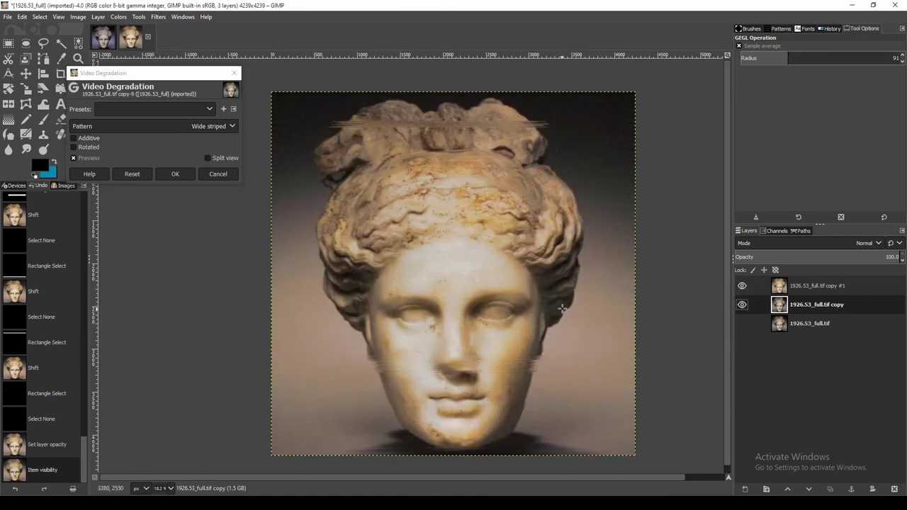
pyautogui.scroll(4, 496, 311)
pyautogui.click(73, 158)
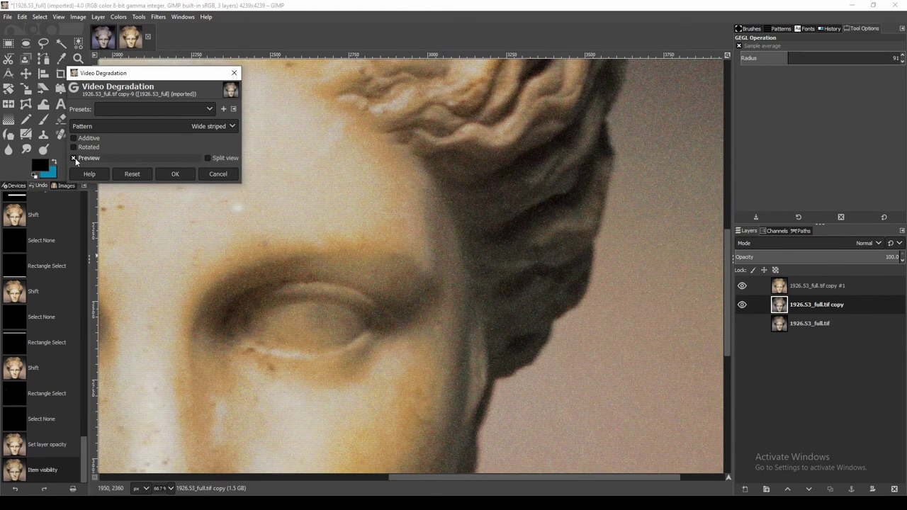
pyautogui.click(73, 158)
pyautogui.scroll(-4, 473, 211)
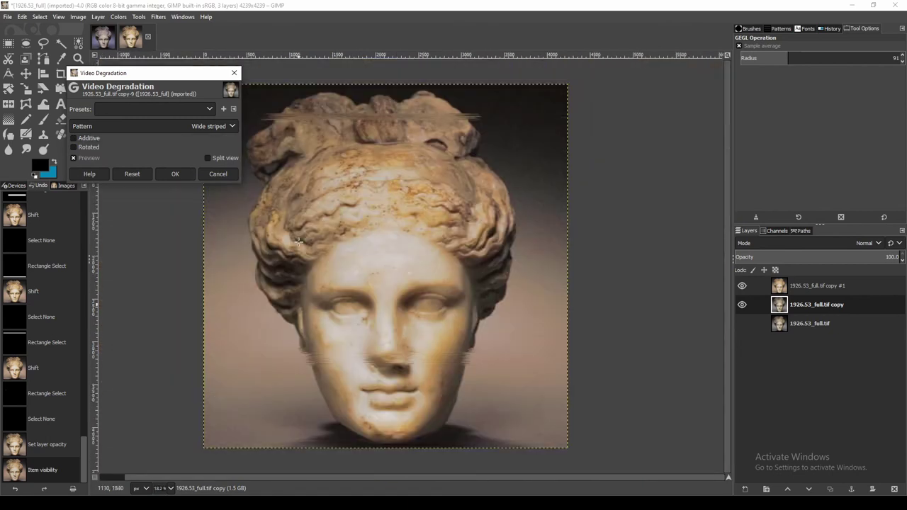
pyautogui.click(207, 158)
pyautogui.click(175, 174)
pyautogui.click(119, 16)
# Apply a midtone Color Balance pushed toward red on the current layer.
pyautogui.click(140, 29)
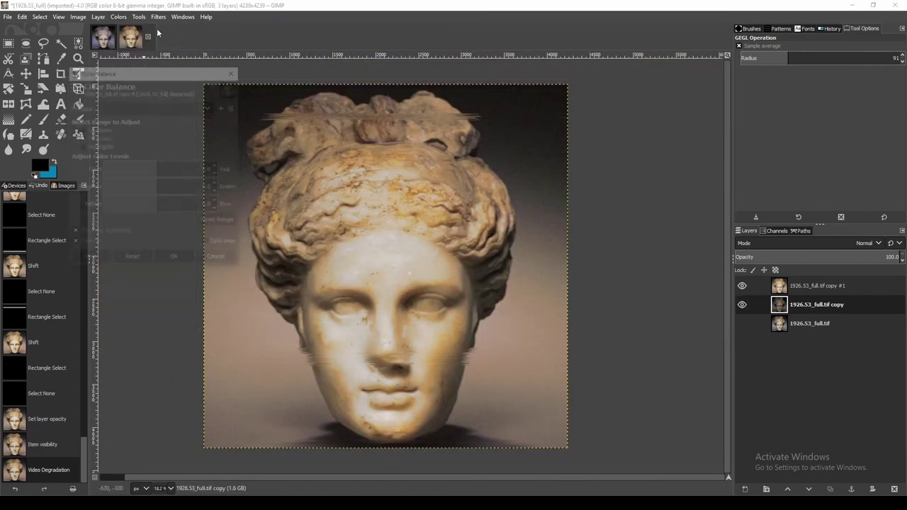
pyautogui.moveTo(157, 171); pyautogui.dragTo(160, 187)
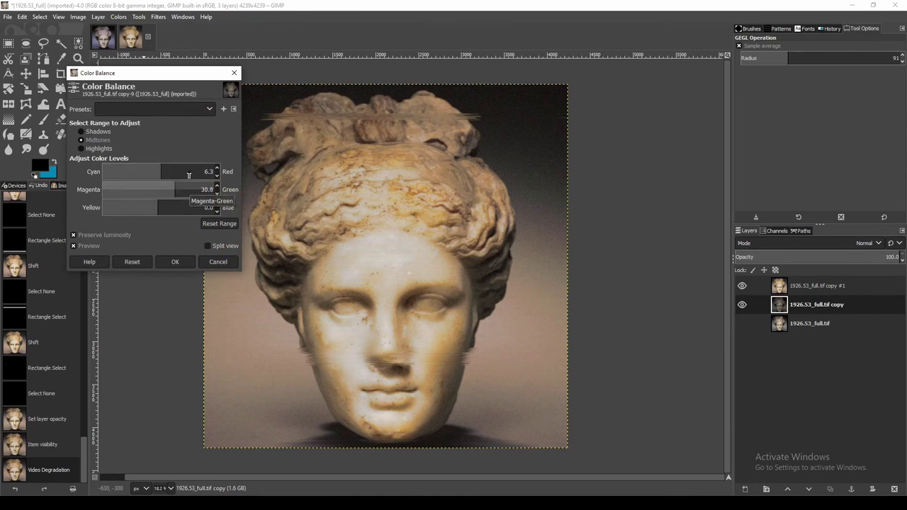
pyautogui.click(175, 261)
# On top copy #1, apply midtone Cyan–Red −12.2, Magenta–Green 1.3 and Yellow–Blue 15.6.
pyautogui.click(815, 285)
pyautogui.click(118, 16)
pyautogui.click(140, 29)
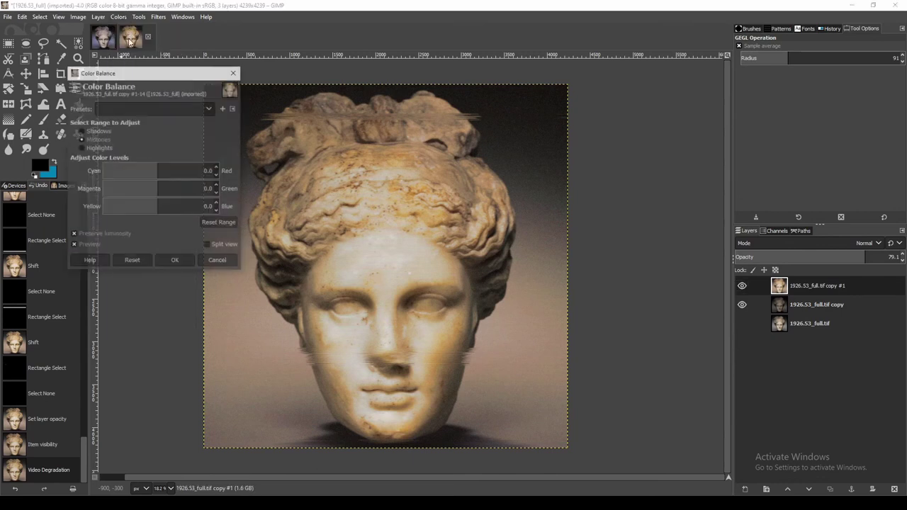
pyautogui.moveTo(152, 208); pyautogui.dragTo(167, 206)
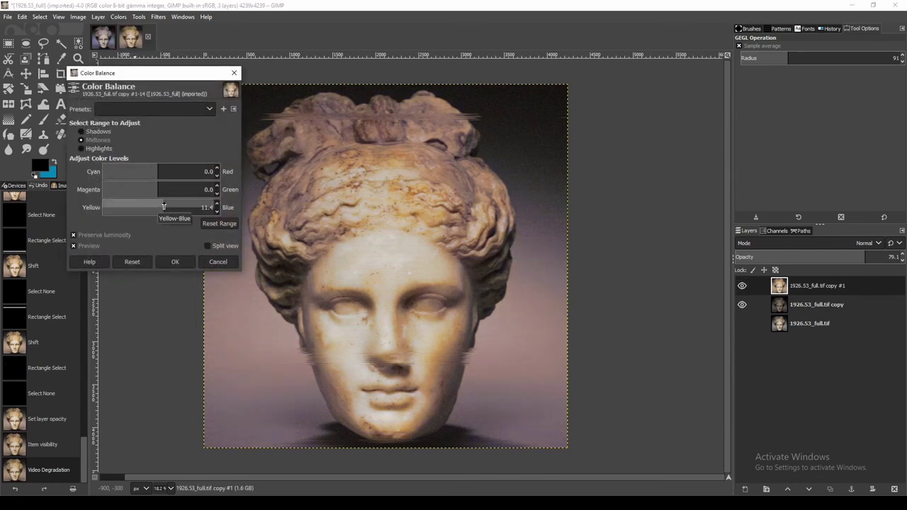
pyautogui.moveTo(167, 206); pyautogui.dragTo(158, 190)
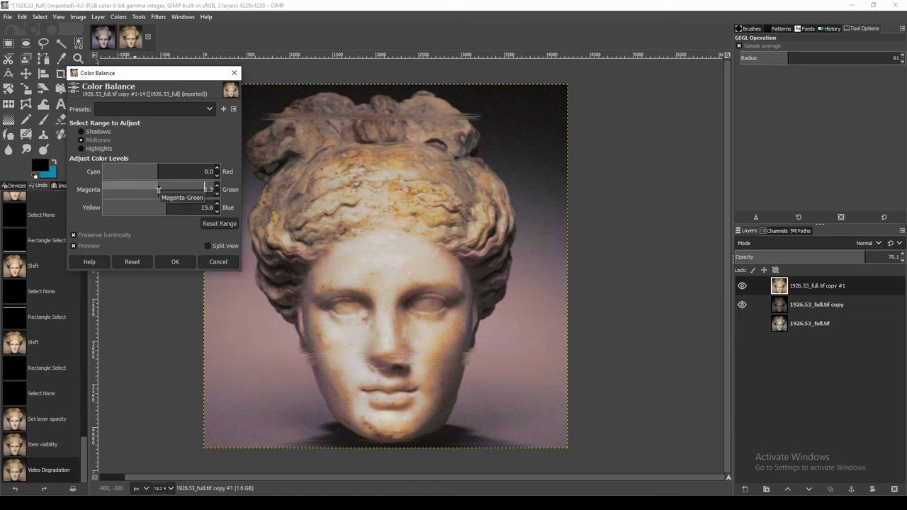
pyautogui.moveTo(157, 172); pyautogui.dragTo(156, 172)
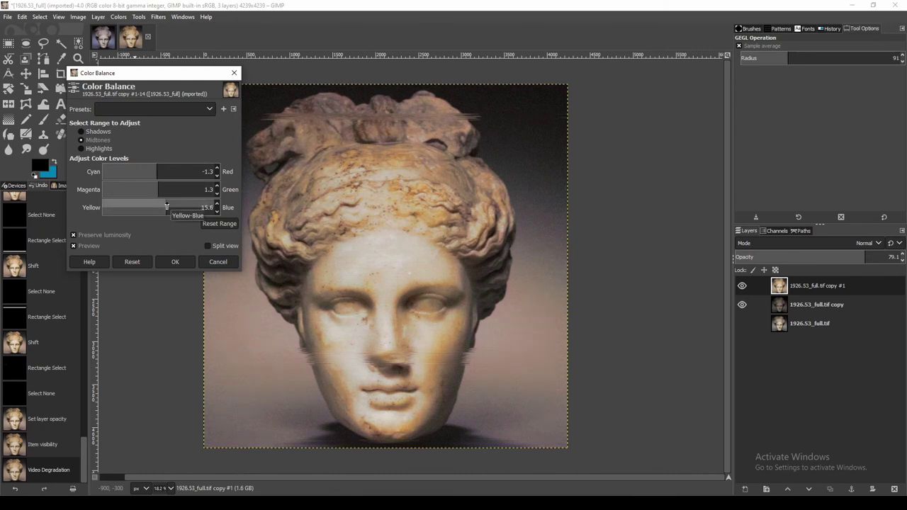
pyautogui.click(742, 286)
pyautogui.click(742, 285)
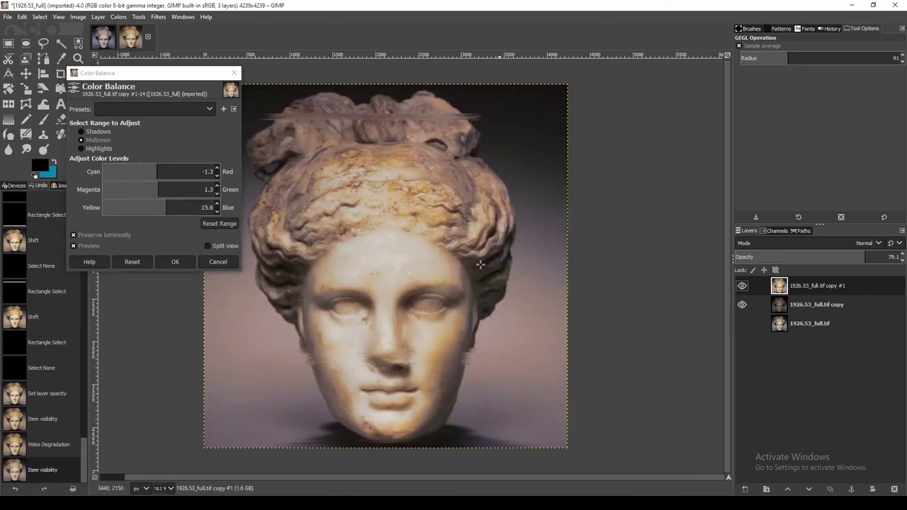
pyautogui.moveTo(158, 172); pyautogui.dragTo(151, 172)
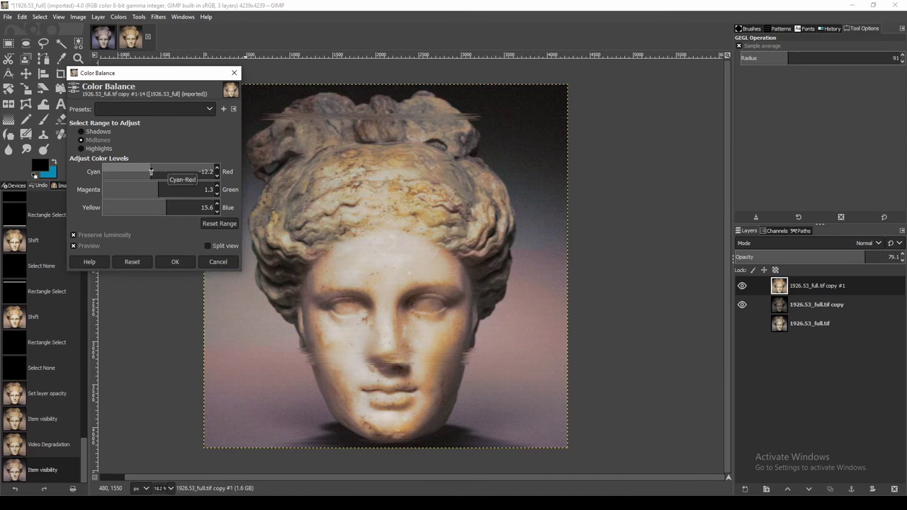
pyautogui.click(175, 262)
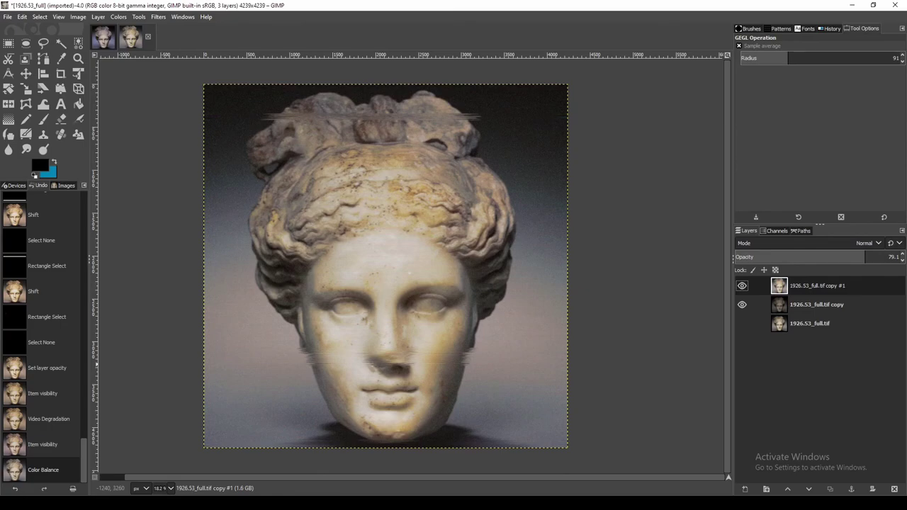
# Zoom in to inspect the noise, then reapply Erode to the top layer with Ctrl+F.
pyautogui.hotkey('shift', '2')
pyautogui.scroll(2, 251, 267)
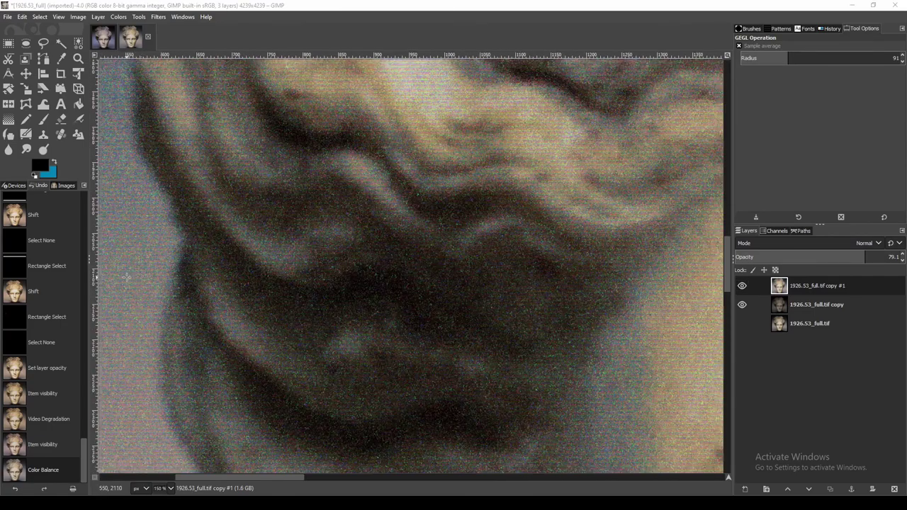
pyautogui.scroll(1, 251, 266)
pyautogui.scroll(-10, 234, 269)
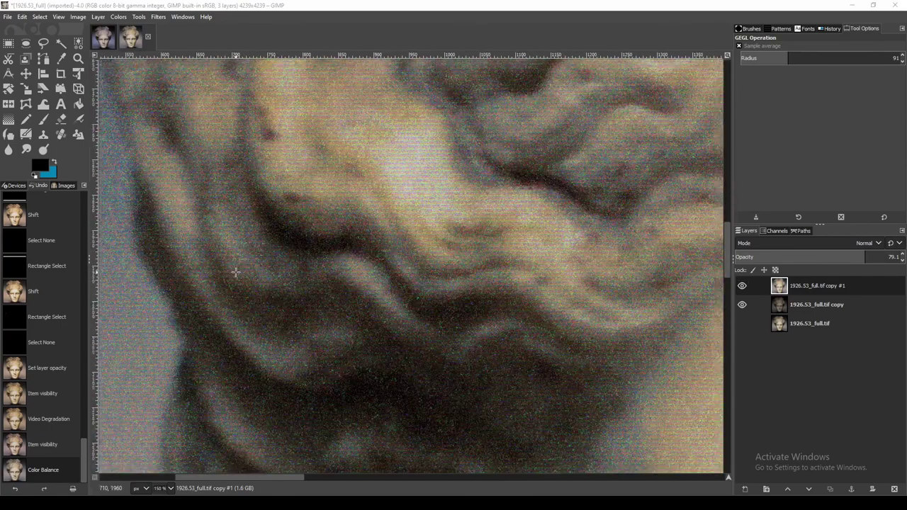
pyautogui.scroll(-3, 414, 253)
pyautogui.scroll(-5, 414, 253)
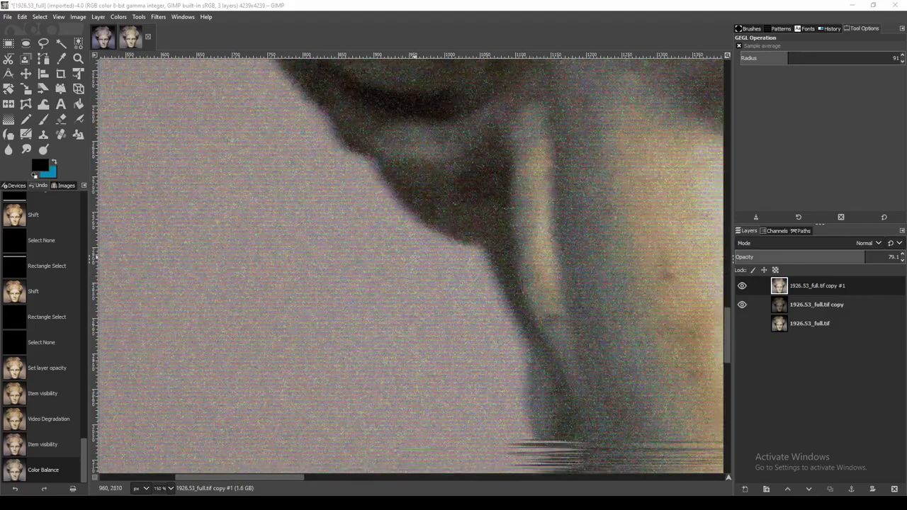
pyautogui.hscroll(-3, 413, 253)
pyautogui.scroll(-3, 705, 353)
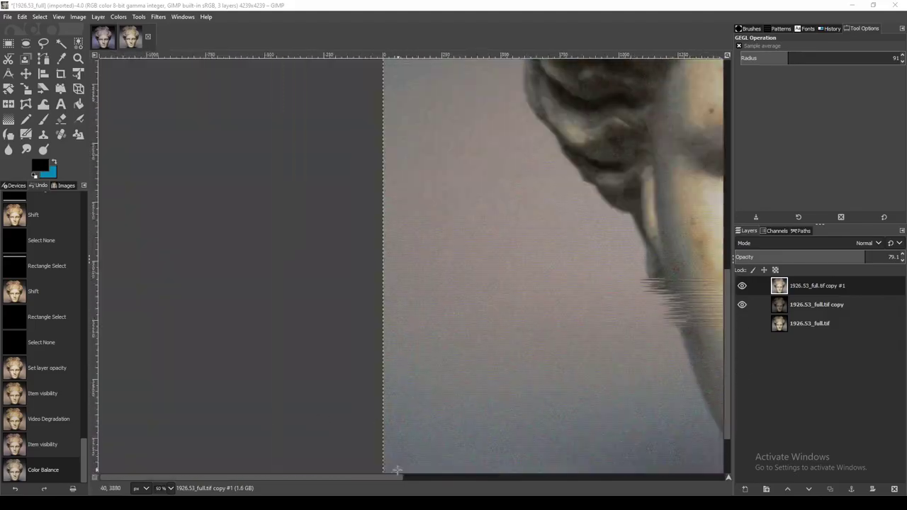
pyautogui.hscroll(10, 637, 466)
pyautogui.scroll(3, 338, 345)
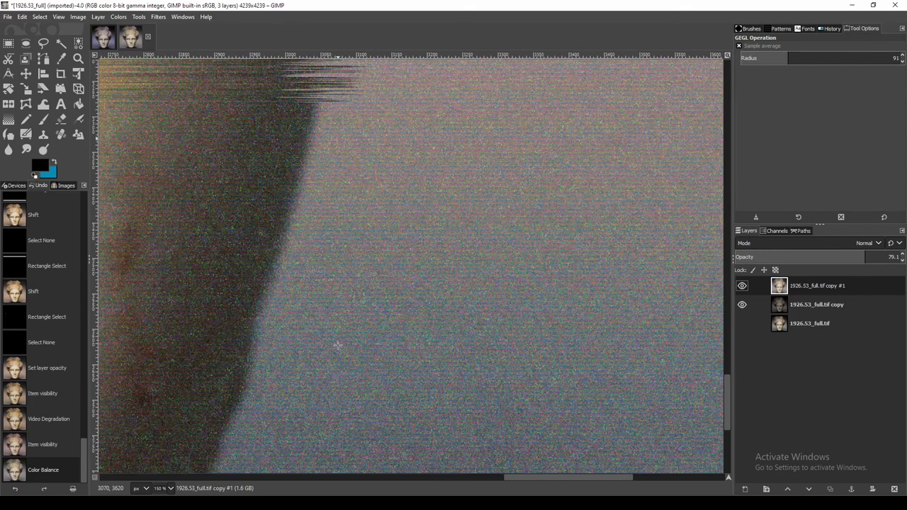
pyautogui.scroll(2, 350, 348)
pyautogui.keyDown('ctrl'); pyautogui.scroll(-3, 518, 349); pyautogui.keyUp('ctrl')
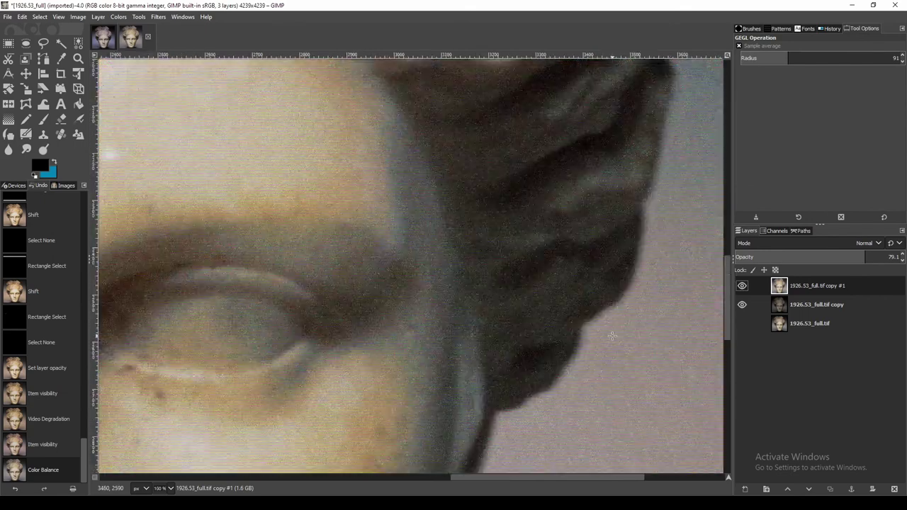
pyautogui.keyDown('ctrl'); pyautogui.scroll(-2, 567, 340); pyautogui.keyUp('ctrl')
pyautogui.keyDown('ctrl'); pyautogui.scroll(-2, 602, 338); pyautogui.keyUp('ctrl')
pyautogui.hotkey('ctrl', 'f')
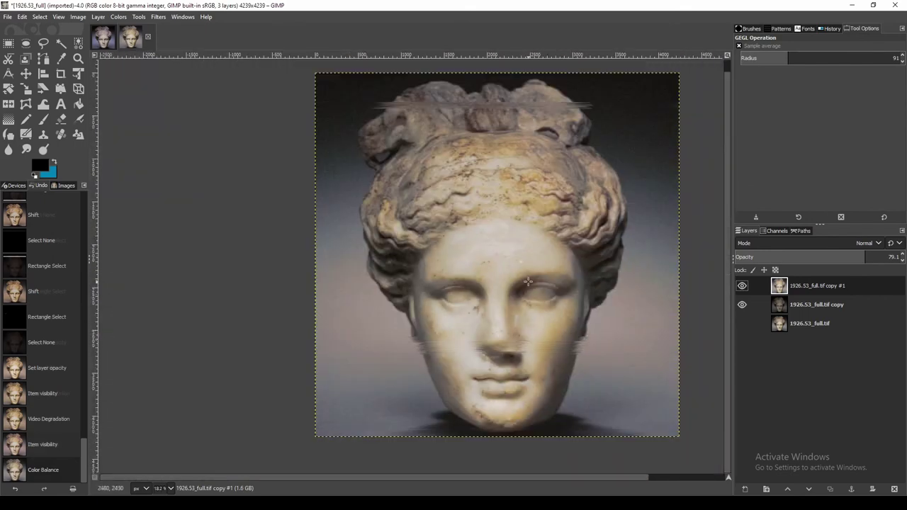
pyautogui.hscroll(2, 393, 480)
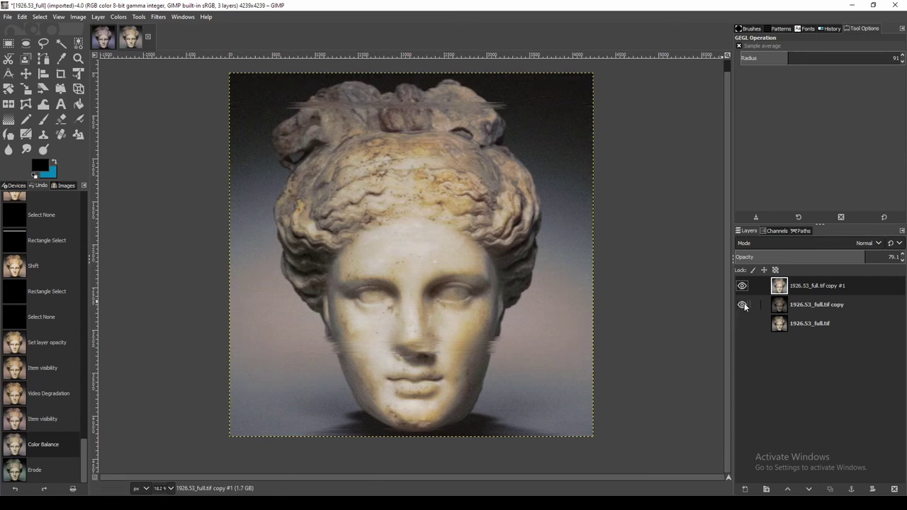
# Merge the colour-balanced top layer down into the degraded copy, then toggle visibility to check the result.
pyautogui.rightClick(832, 286)
pyautogui.click(751, 121)
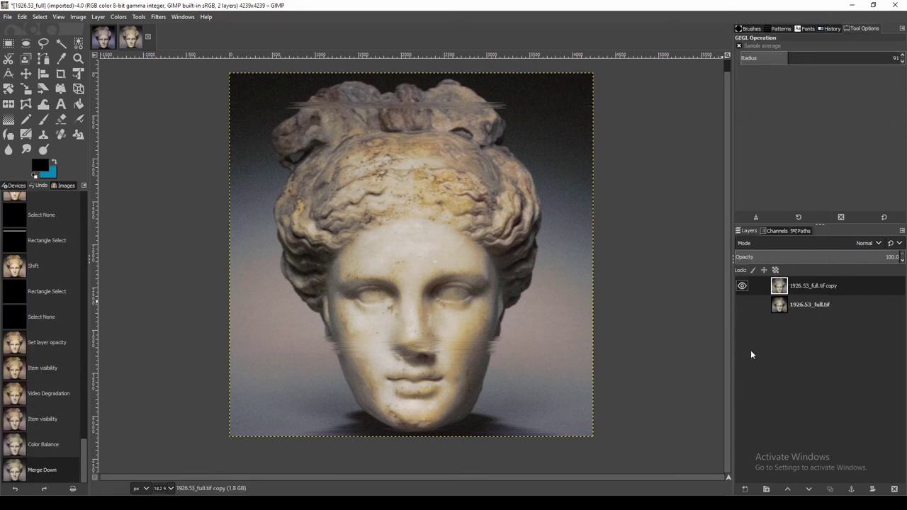
pyautogui.click(743, 285)
pyautogui.click(743, 304)
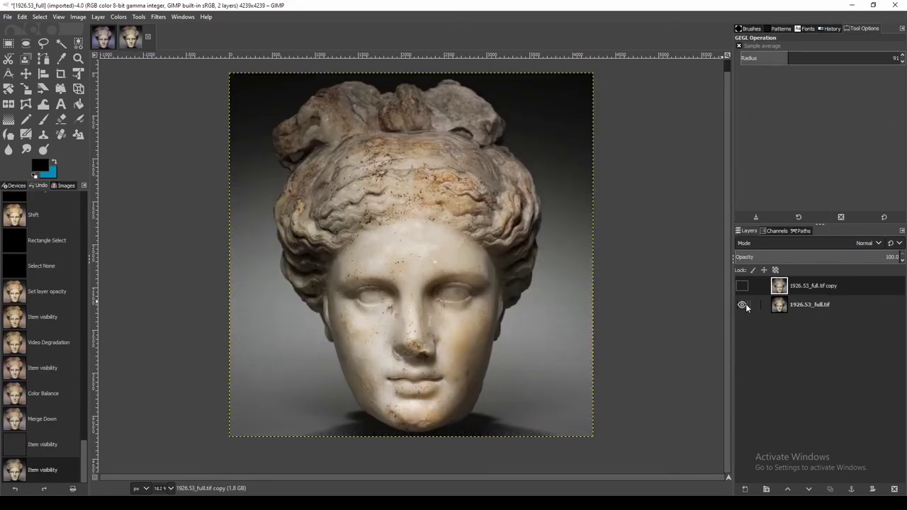
pyautogui.click(742, 286)
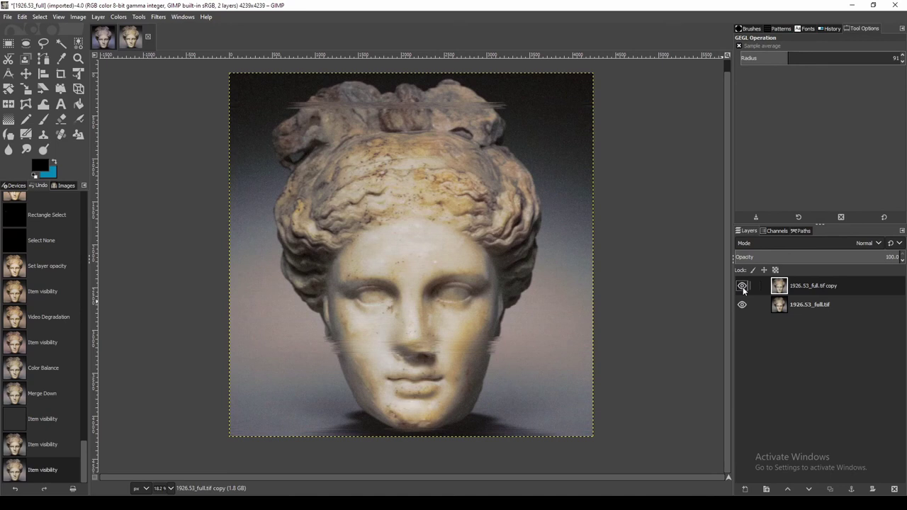
# Hide and re-show the processed copy to compare its VHS look with the clean original.
pyautogui.click(742, 288)
pyautogui.scroll(6, 284, 260)
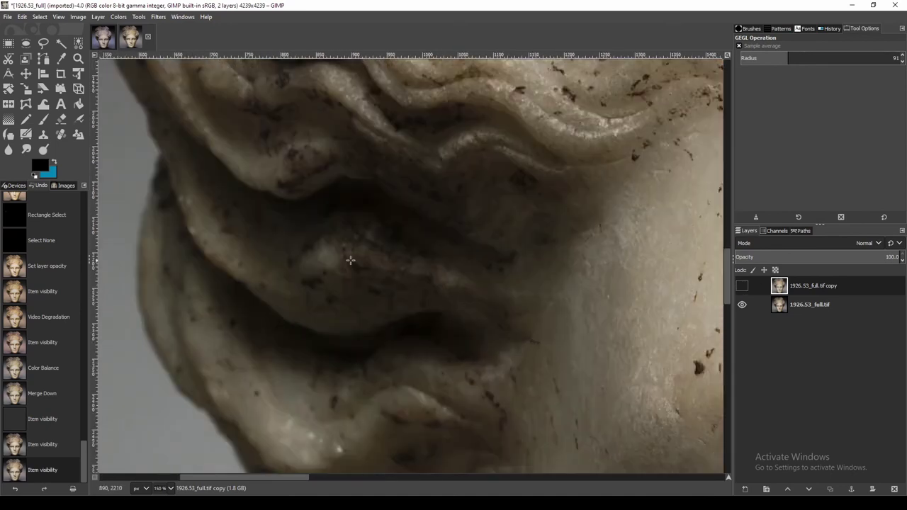
pyautogui.click(742, 285)
pyautogui.click(746, 286)
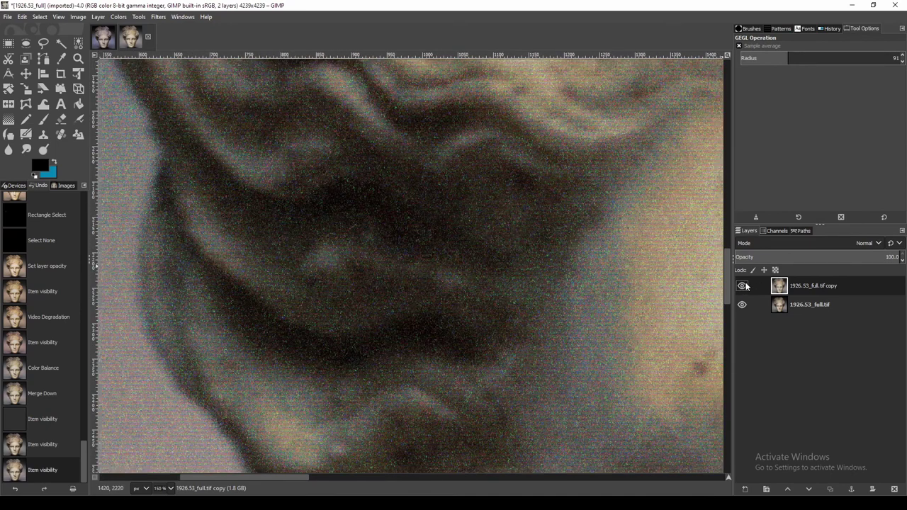
pyautogui.scroll(-3, 401, 294)
pyautogui.scroll(-4, 395, 300)
pyautogui.scroll(2, 496, 333)
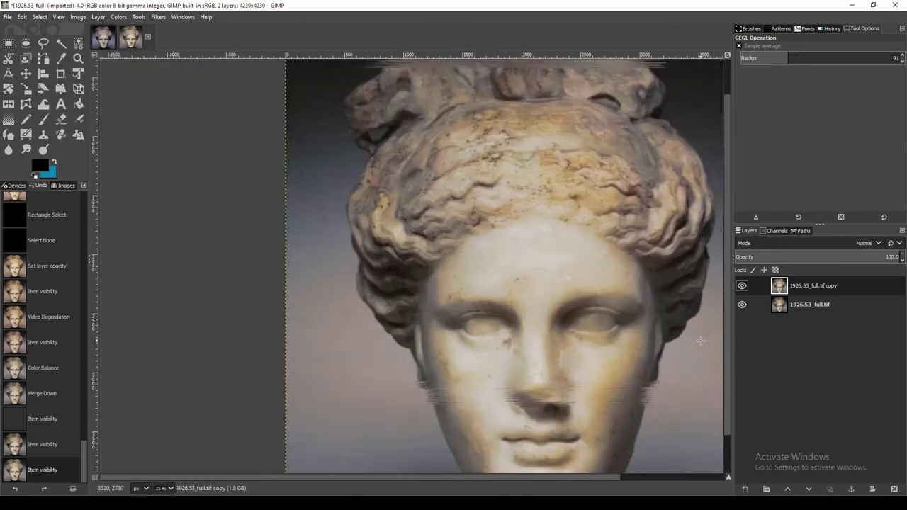
pyautogui.scroll(2, 539, 354)
pyautogui.scroll(2, 540, 354)
pyautogui.scroll(1, 541, 357)
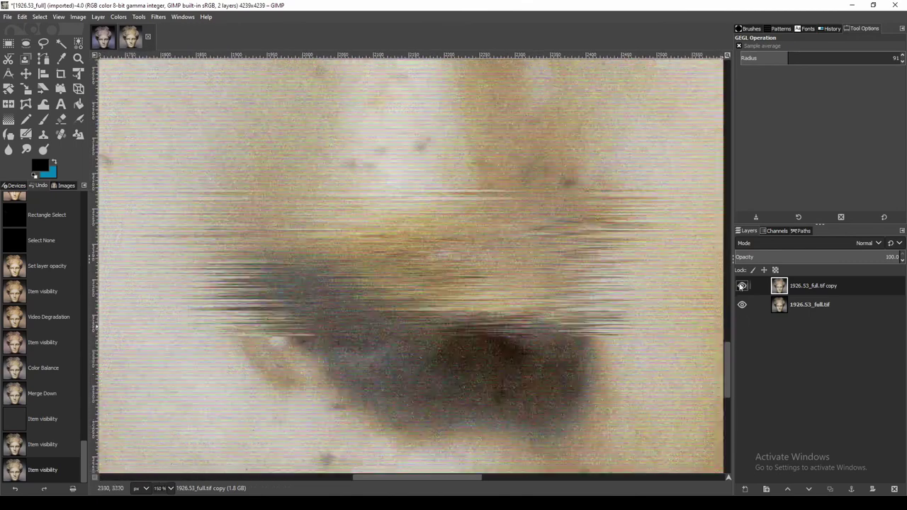
# Flip the processed layer off and on once more for a final before-and-after check.
pyautogui.click(741, 285)
pyautogui.click(742, 286)
pyautogui.scroll(-3, 654, 299)
pyautogui.scroll(-2, 654, 300)
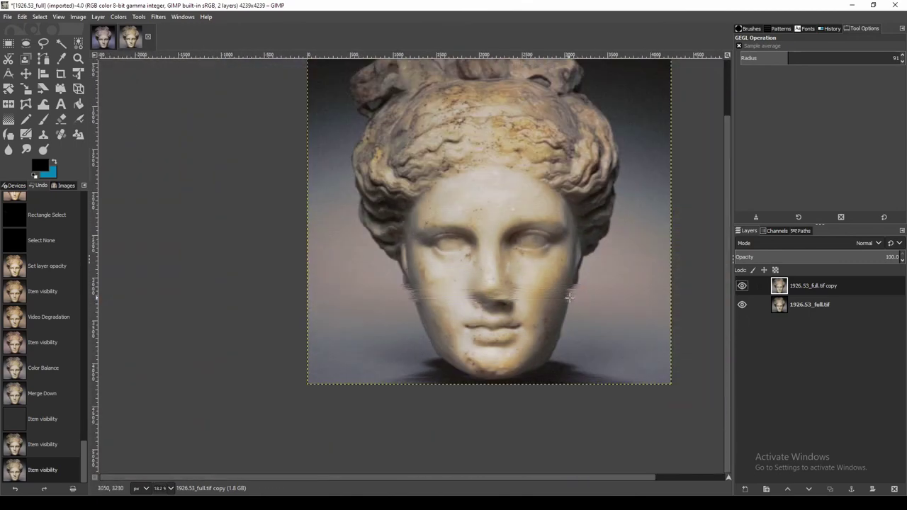
pyautogui.scroll(-1, 654, 300)
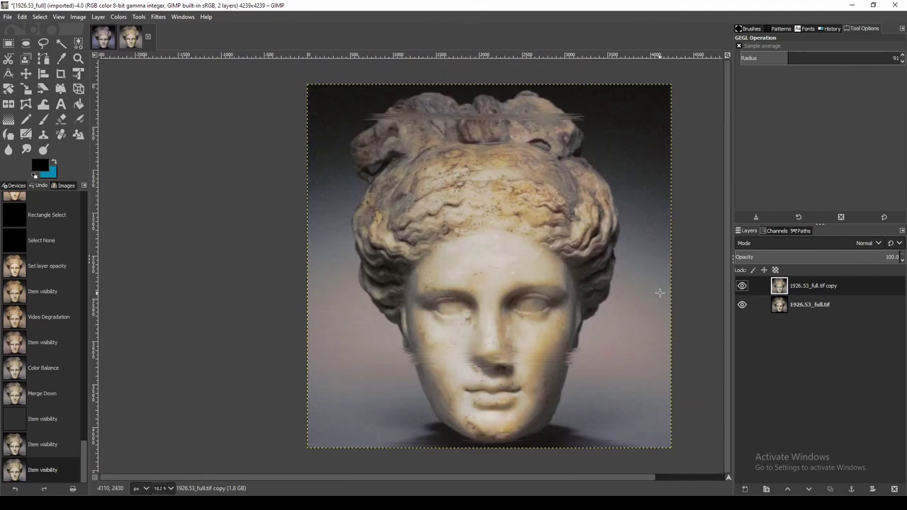